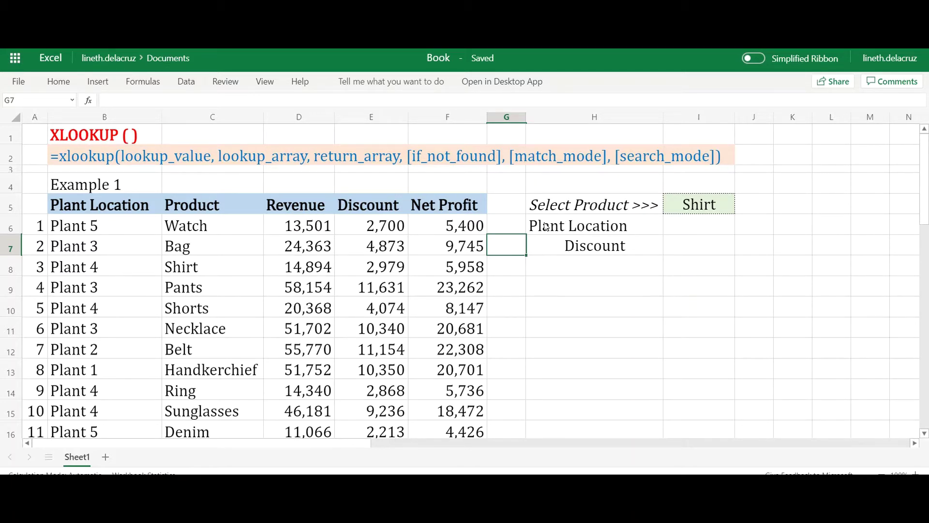
- Choose Bag as the selected product in cell I5
click(717, 232)
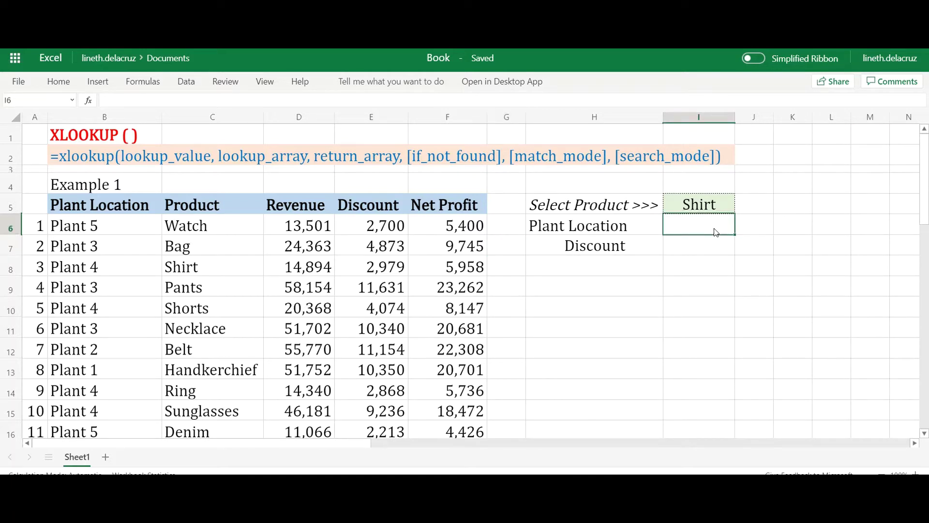
click(690, 213)
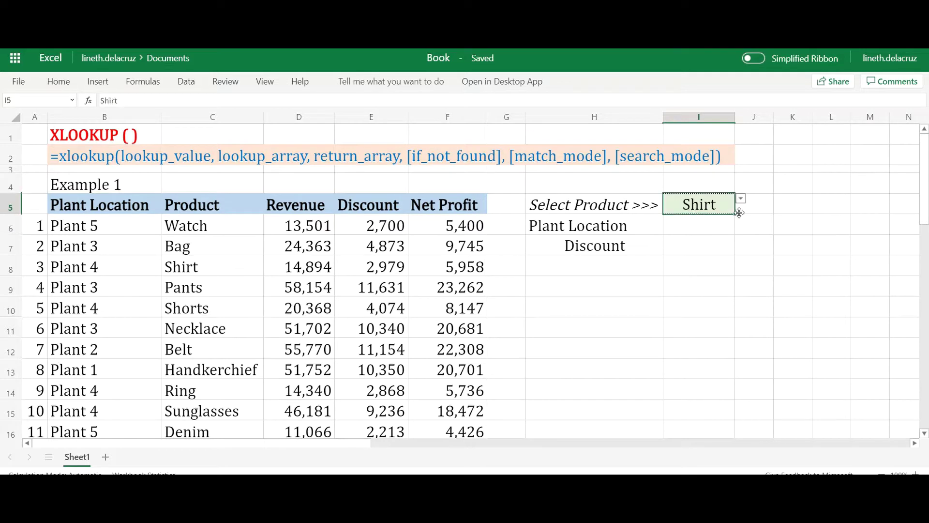
click(741, 200)
click(700, 280)
click(741, 200)
click(685, 234)
- Start an XLOOKUP formula in I6 with I5 as the lookup value and the product range C6:C17 as the lookup array
click(690, 228)
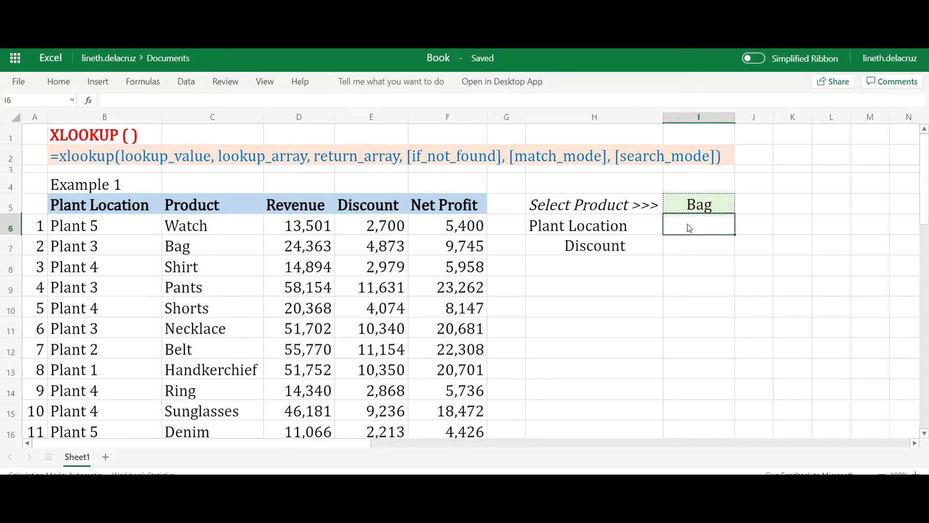
text(=xlook)
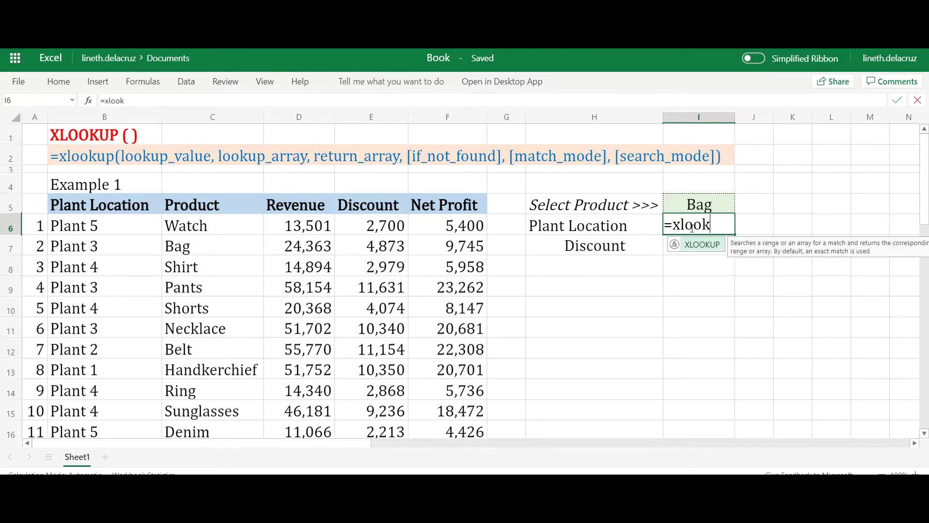
text(up()
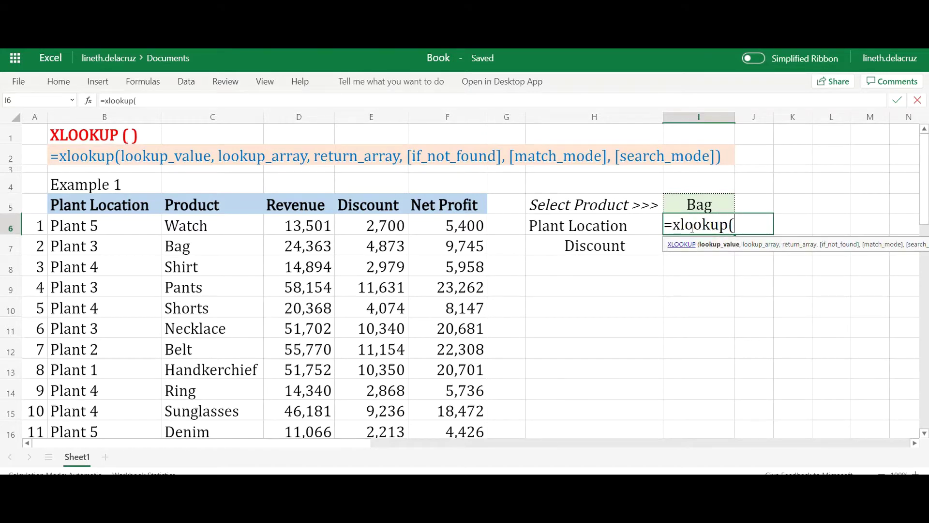
click(691, 213)
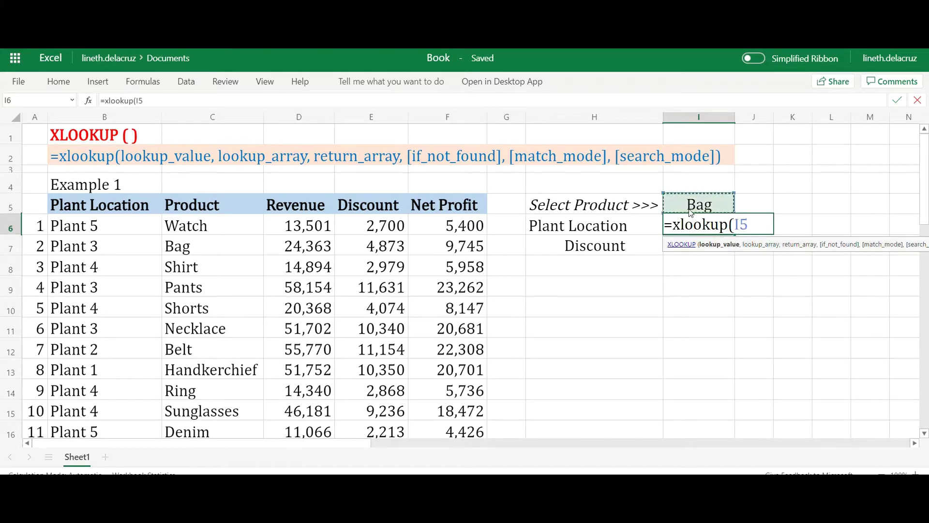
text(,)
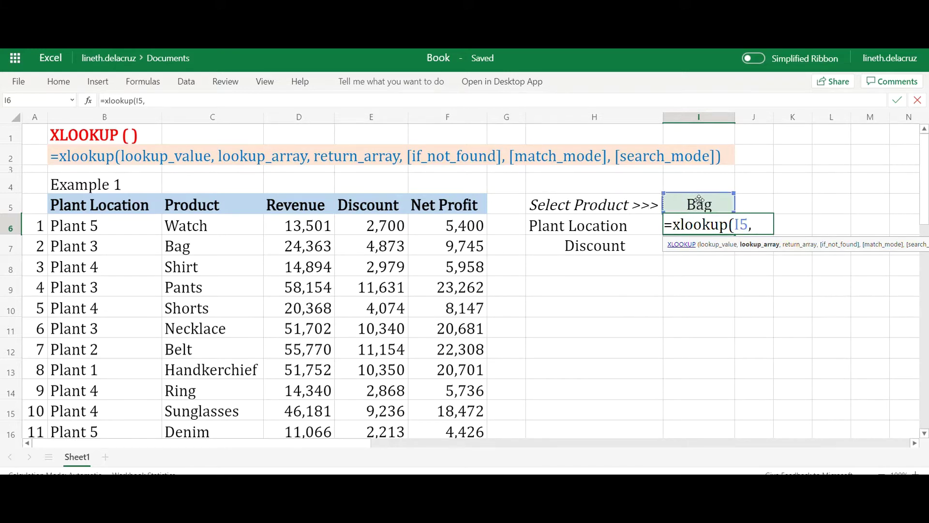
click(216, 229)
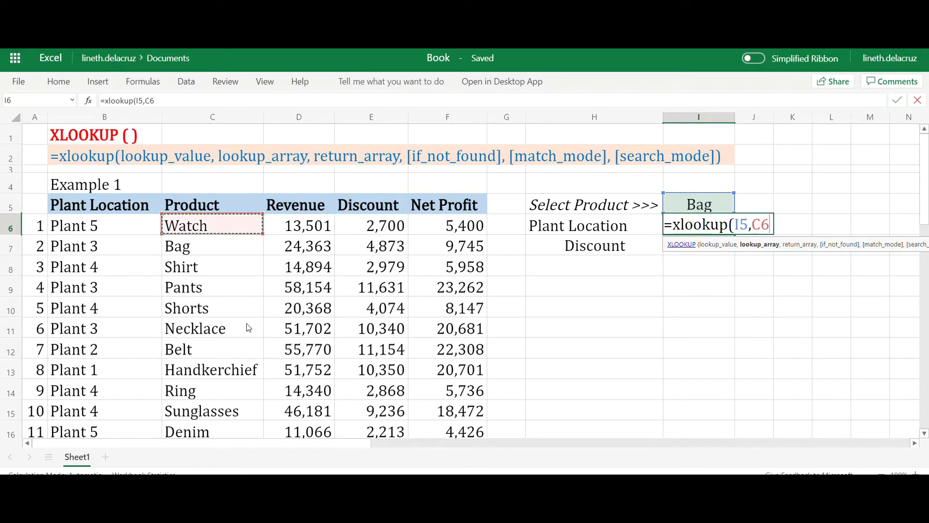
scroll(239, 380, down, 1)
shift+click(242, 390)
scroll(259, 368, up, 1)
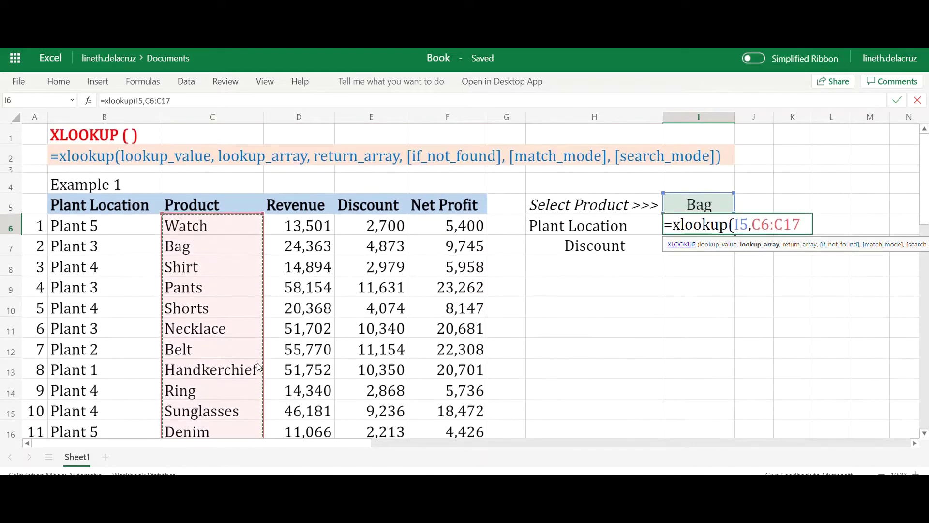
text(,)
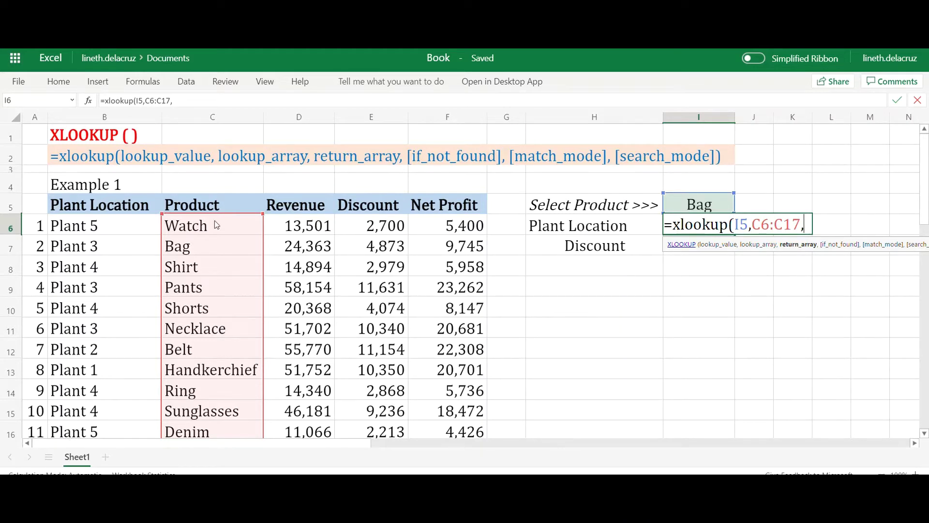
- Add the plant location range B6:B17 as the return array of the XLOOKUP formula in I6
click(94, 225)
scroll(110, 390, down, 1)
drag(111, 390, 108, 392)
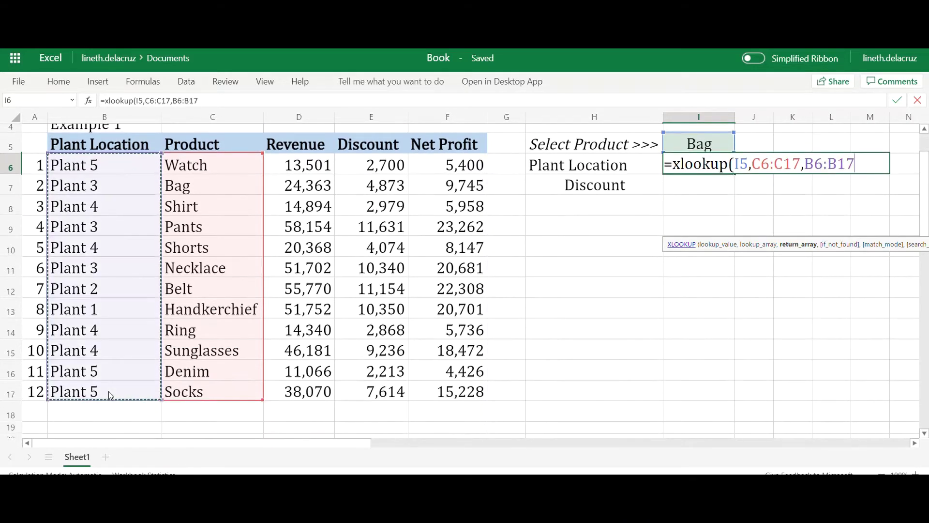
scroll(121, 270, up, 1)
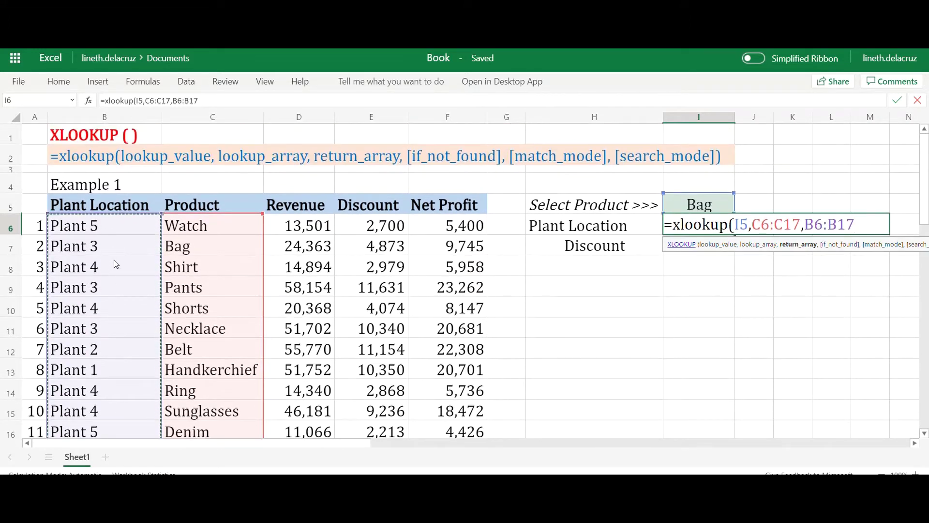
text(,)
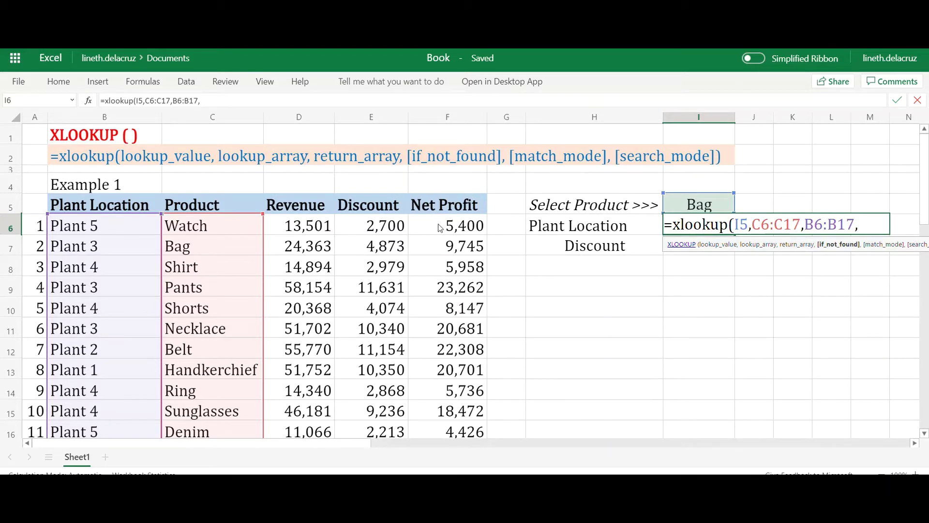
- Add "no record" as the if-not-found text and complete the XLOOKUP formula in I6 without match or search modes
text("no record)
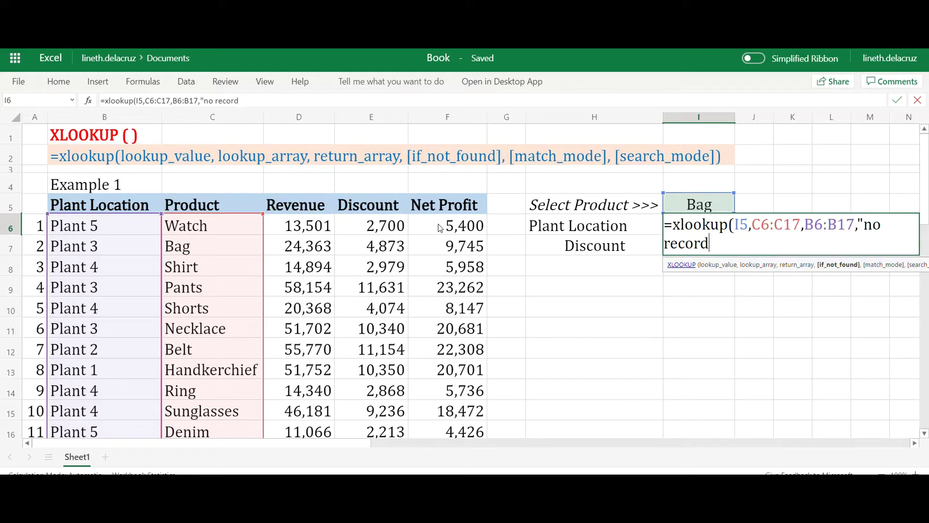
text(")
text(,)
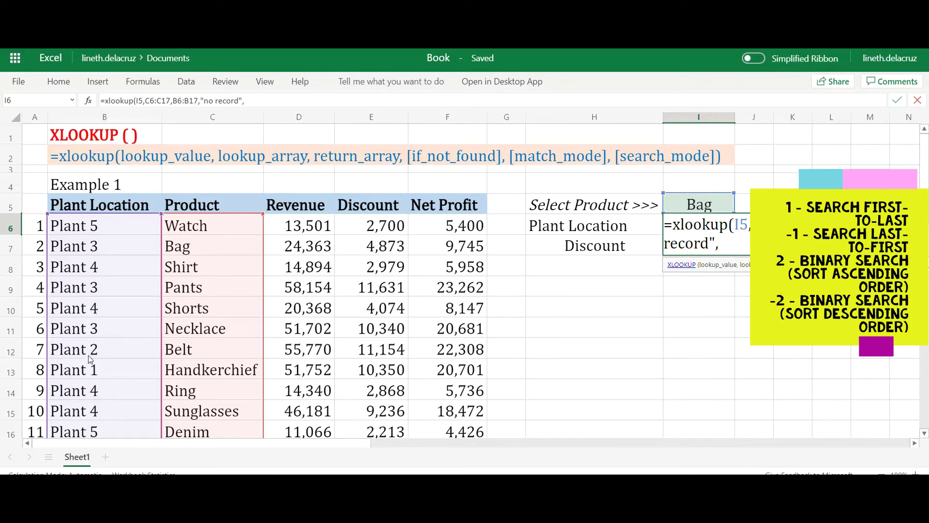
scroll(97, 343, down, 3)
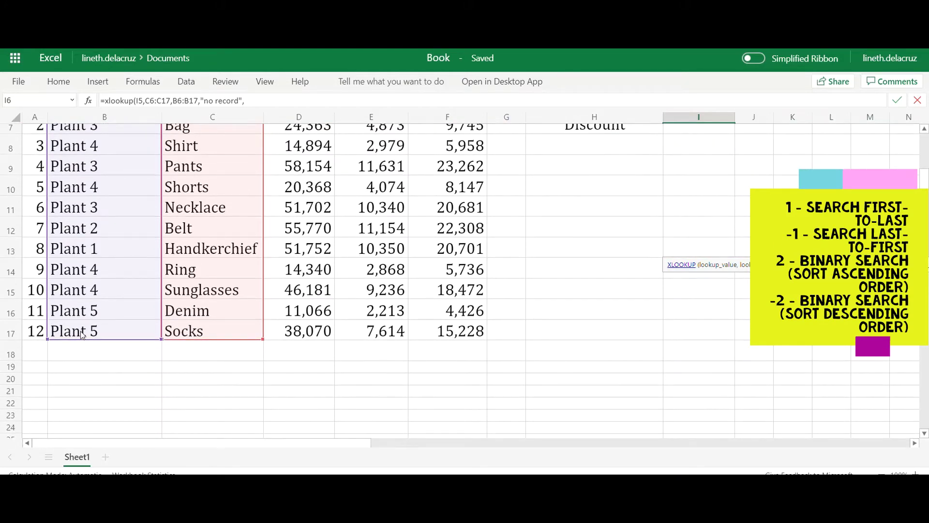
scroll(77, 257, up, 2)
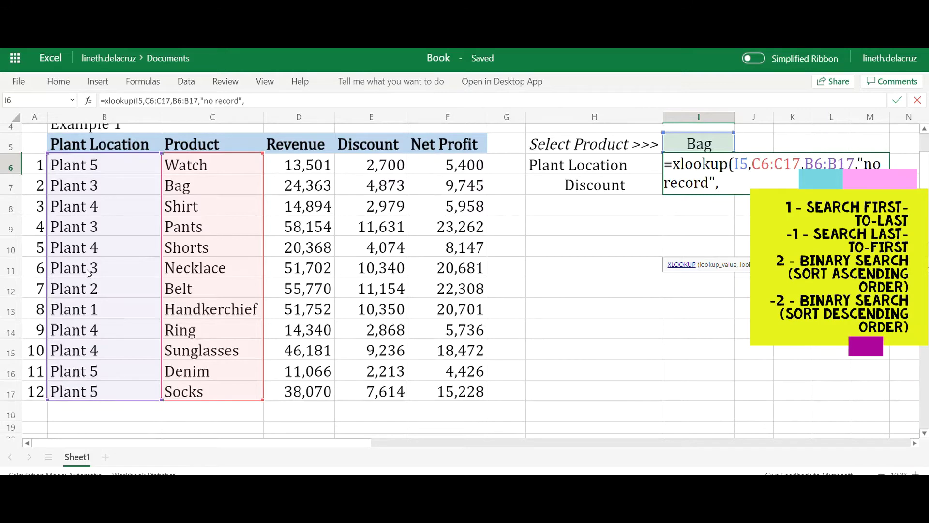
scroll(89, 273, up, 1)
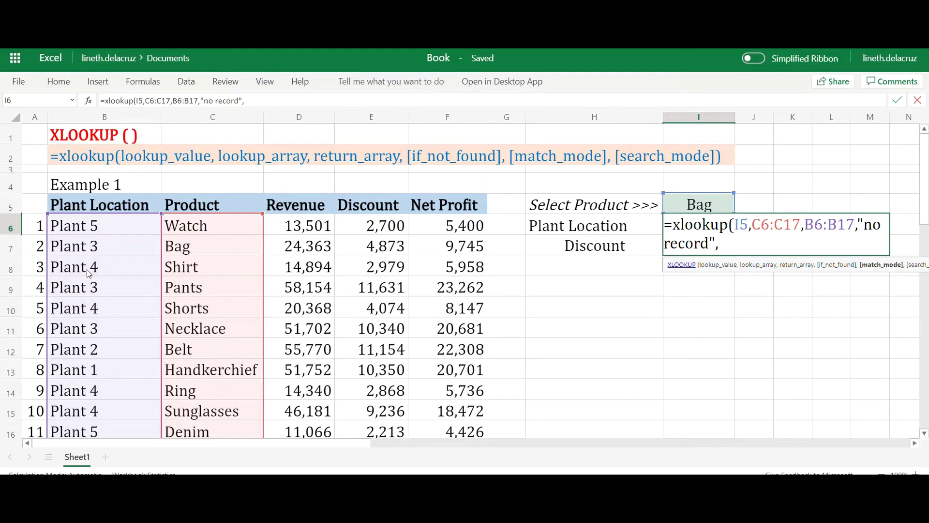
key(BackSpace)
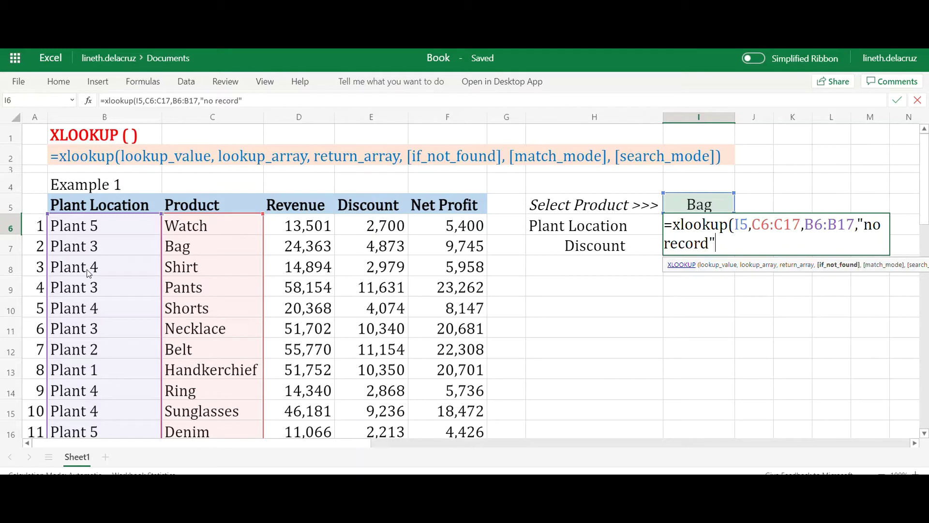
text())
key(Return)
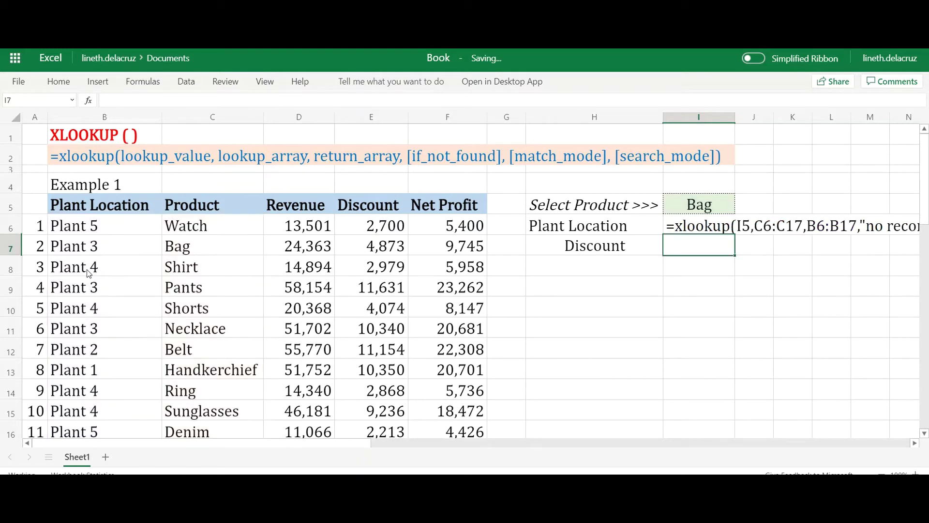
- Check the plant location returned in I6 against the Bag row of the table
click(691, 227)
click(186, 249)
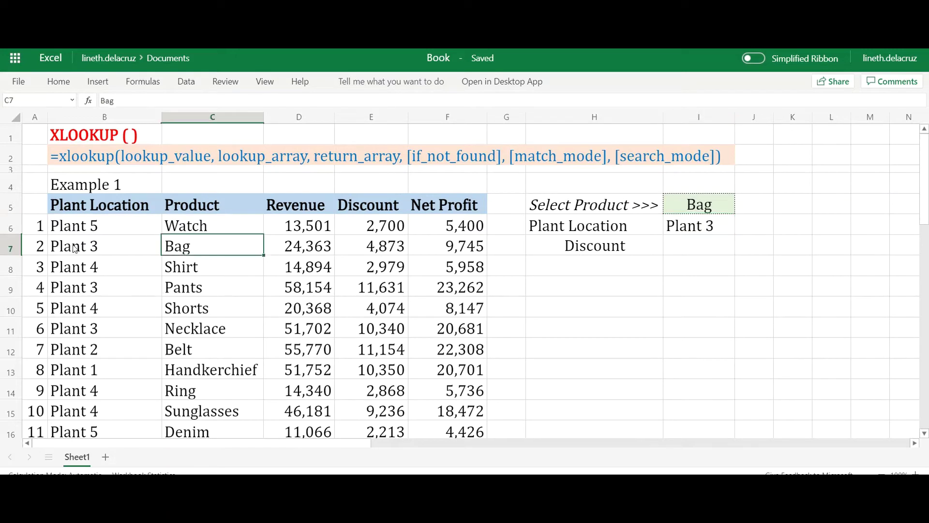
click(10, 247)
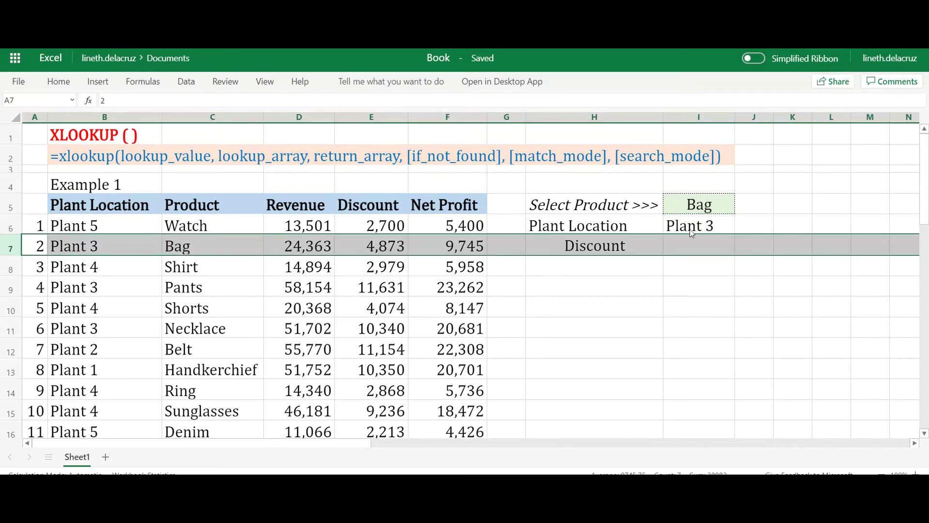
- Choose Necklace as the selected product in I5 and compare the returned plant location with the Necklace row
click(702, 193)
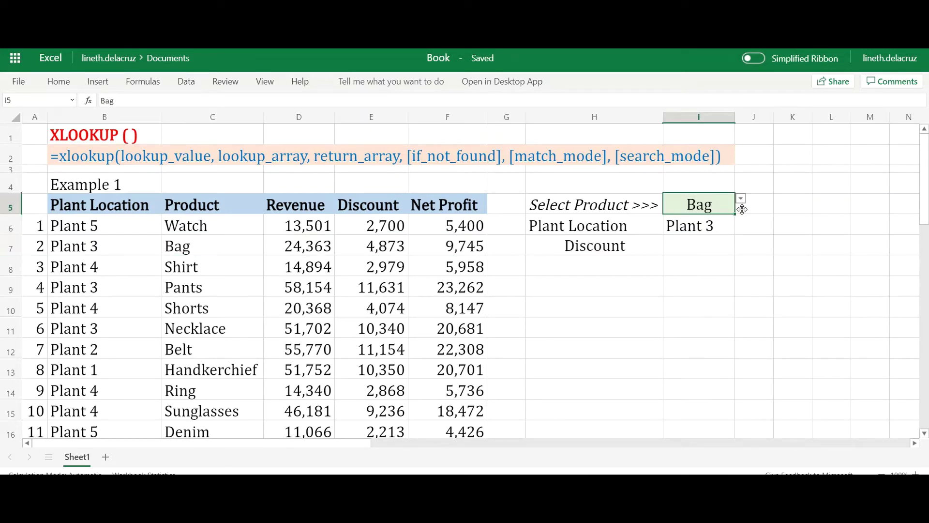
click(741, 199)
click(694, 298)
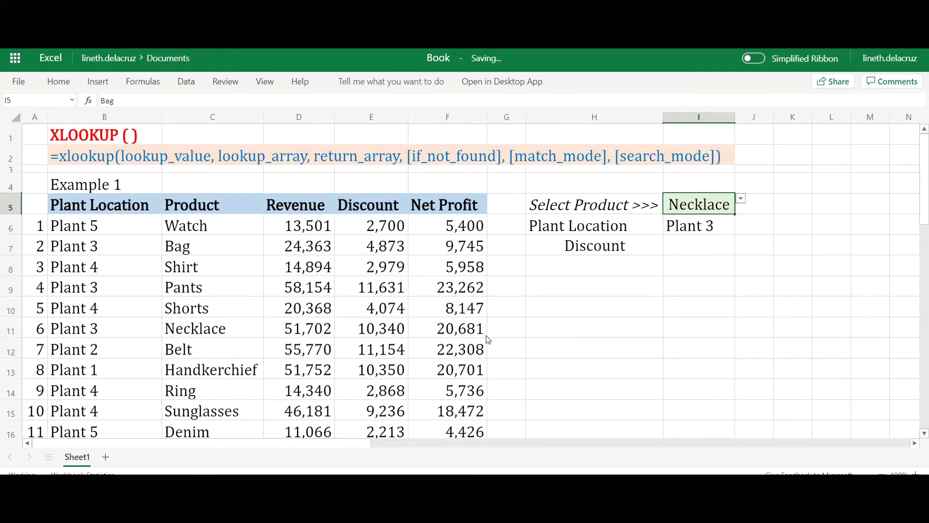
click(225, 353)
click(175, 331)
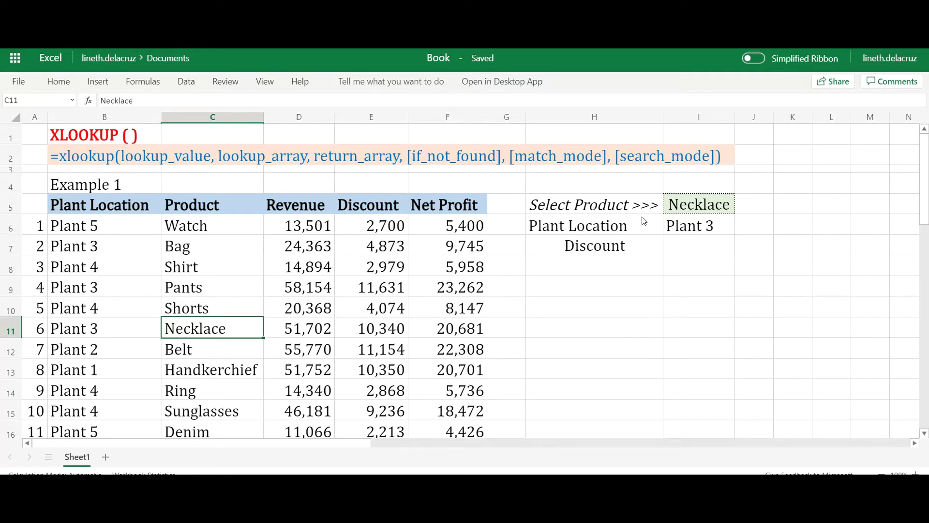
- Choose Shirt as the selected product in I5 and compare the returned plant location with the Shirt row
click(697, 204)
click(741, 198)
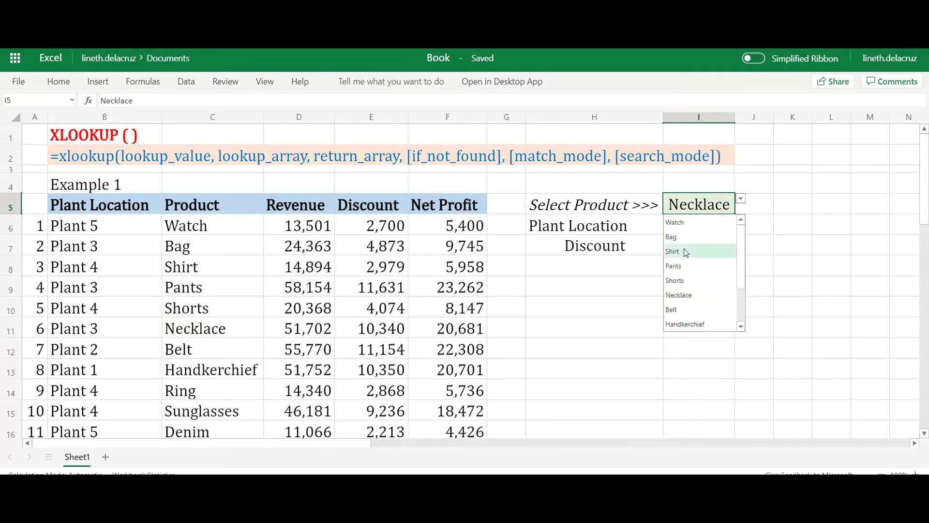
click(686, 251)
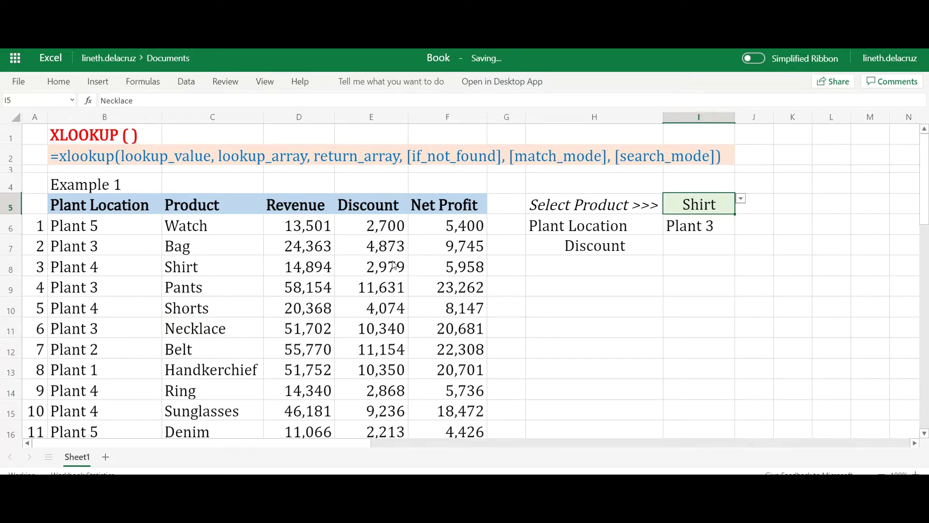
click(201, 272)
click(101, 271)
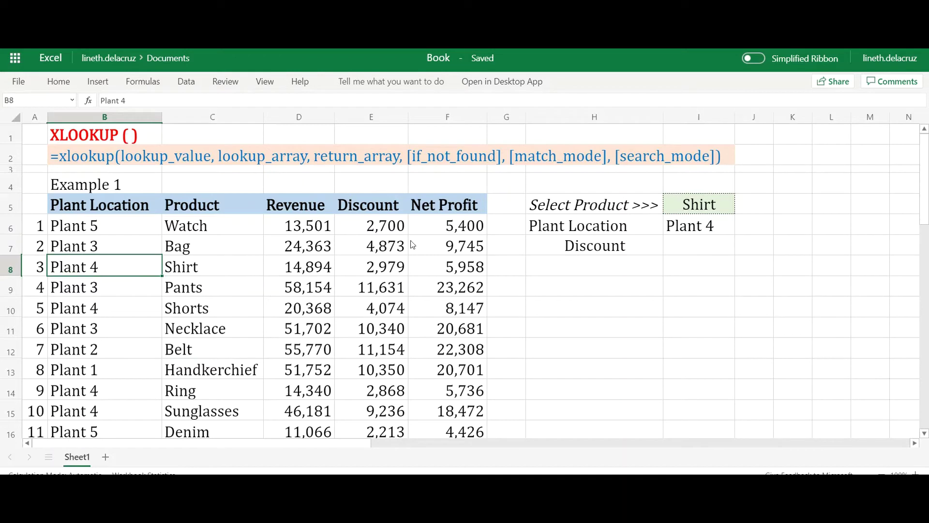
- Try Revenue and Discount as the category in cell H7, and settle on Net Profit
click(678, 250)
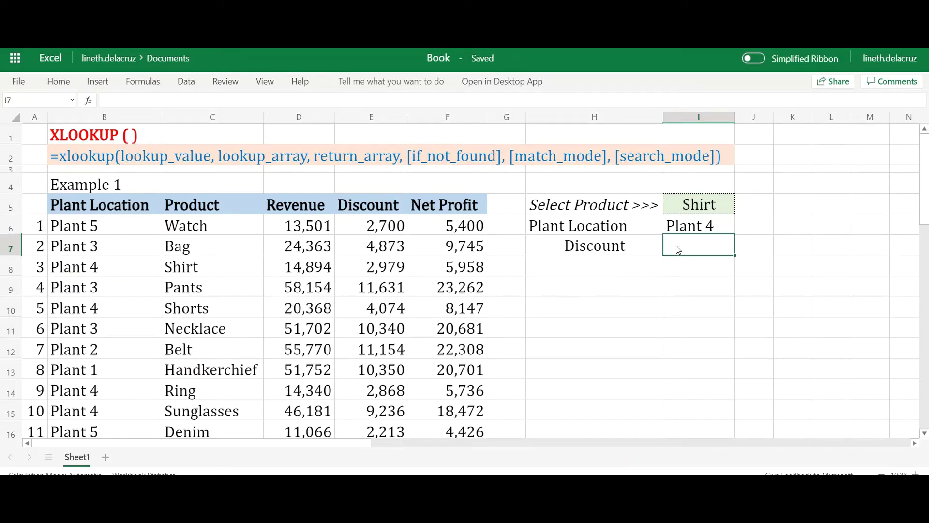
click(632, 255)
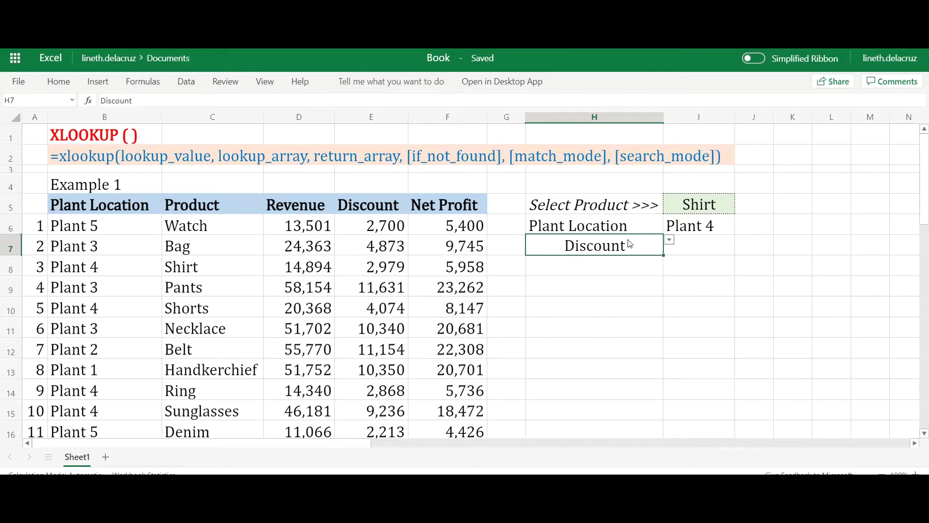
click(670, 240)
click(614, 264)
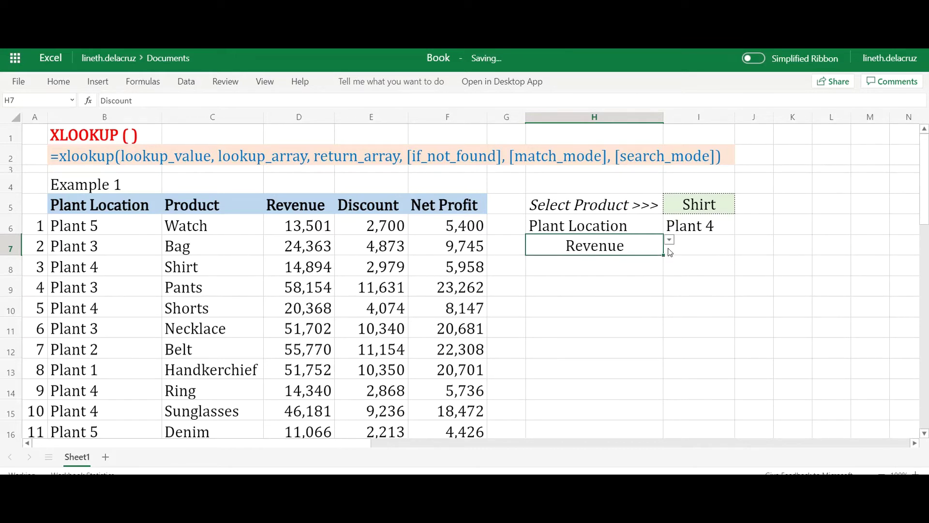
click(670, 240)
click(613, 280)
click(669, 241)
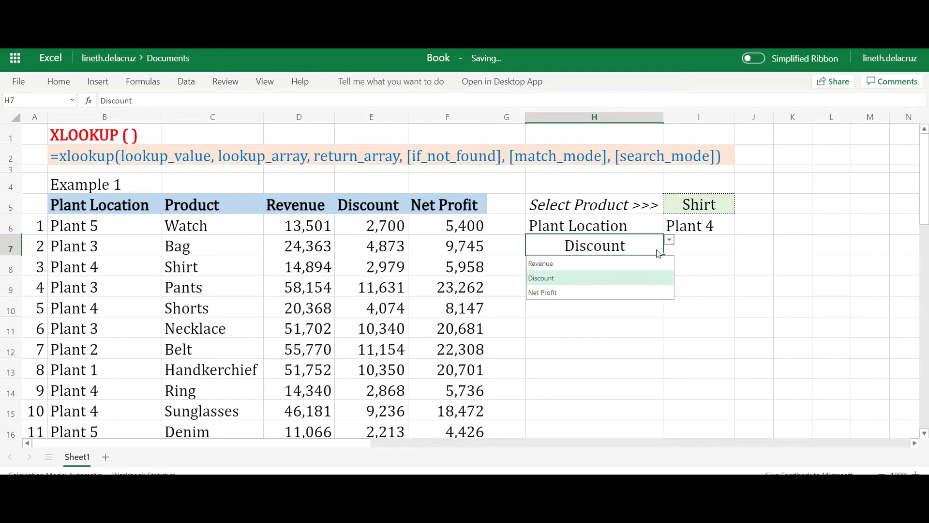
click(598, 294)
- Enter =XLOOKUP(H7,D5:F5,D6:F17) in cell I7 to return the column of figures for the category in H7
click(691, 252)
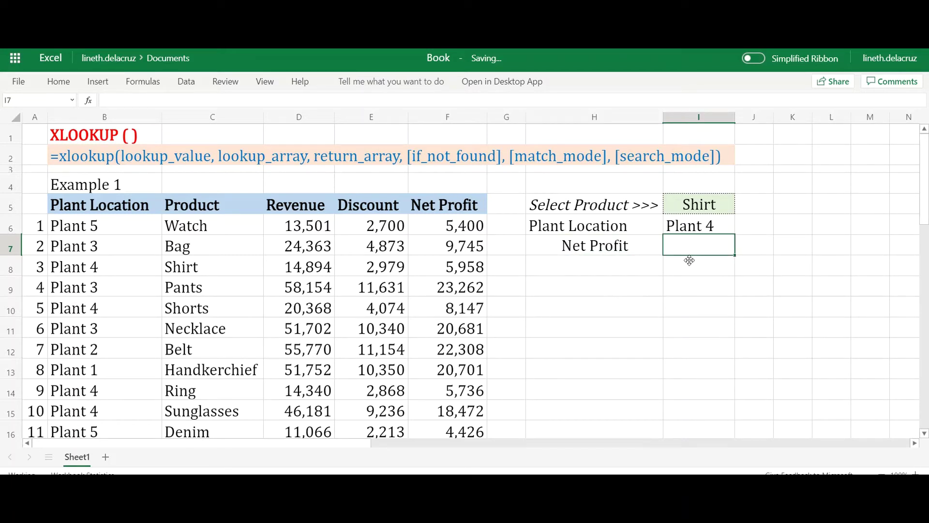
text(=xlookup()
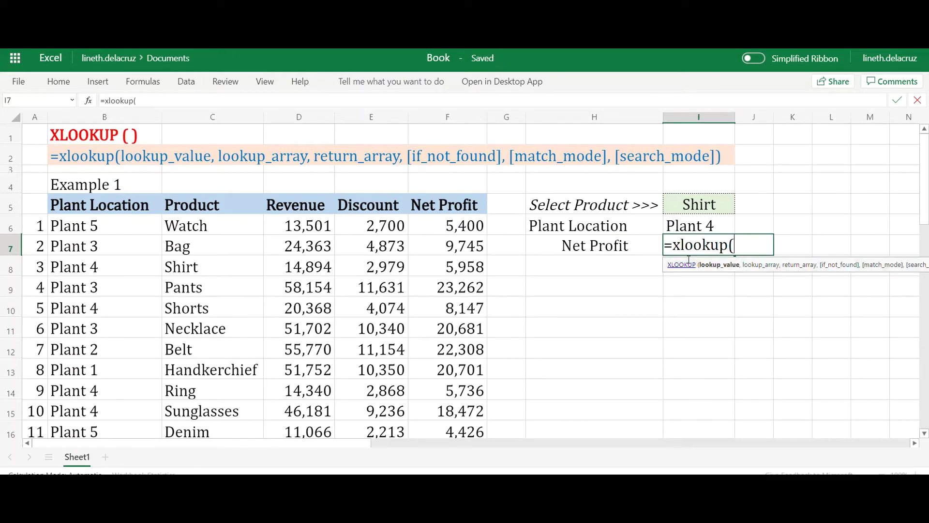
key(Left)
text(,)
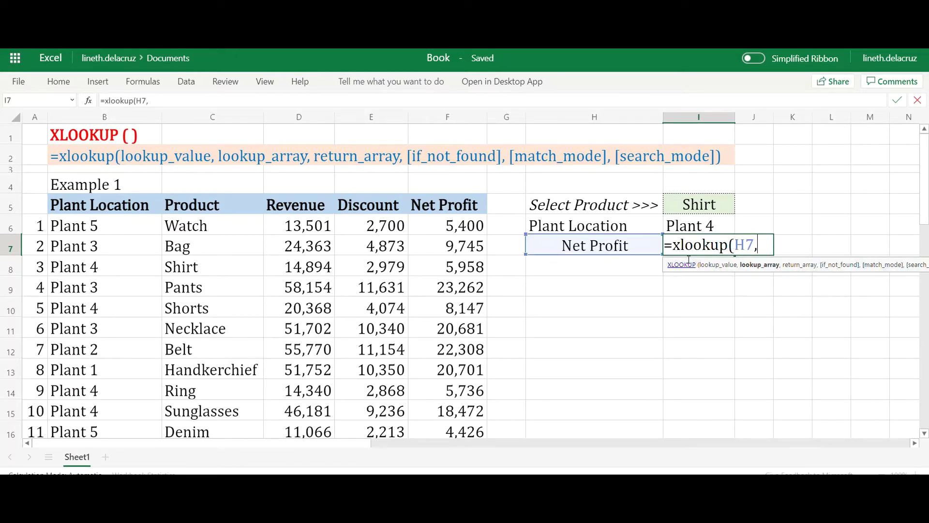
drag(304, 203, 445, 204)
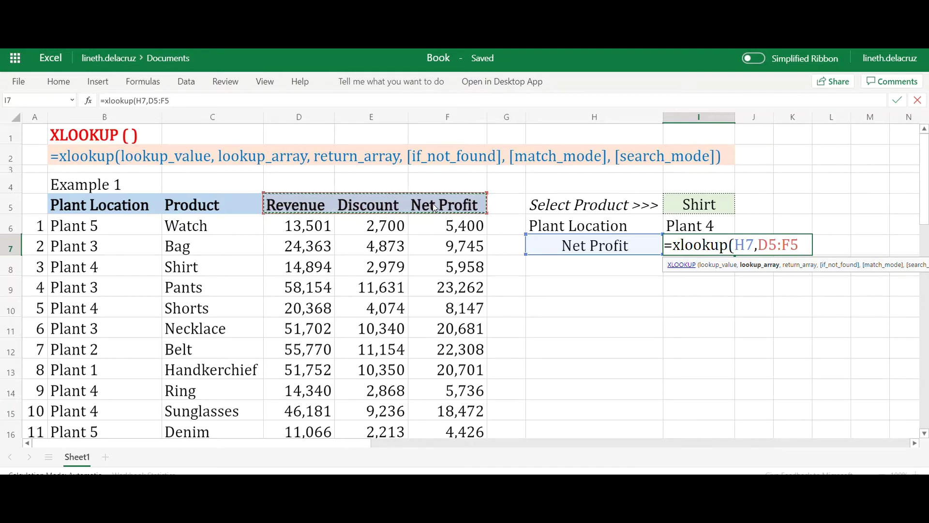
text(,)
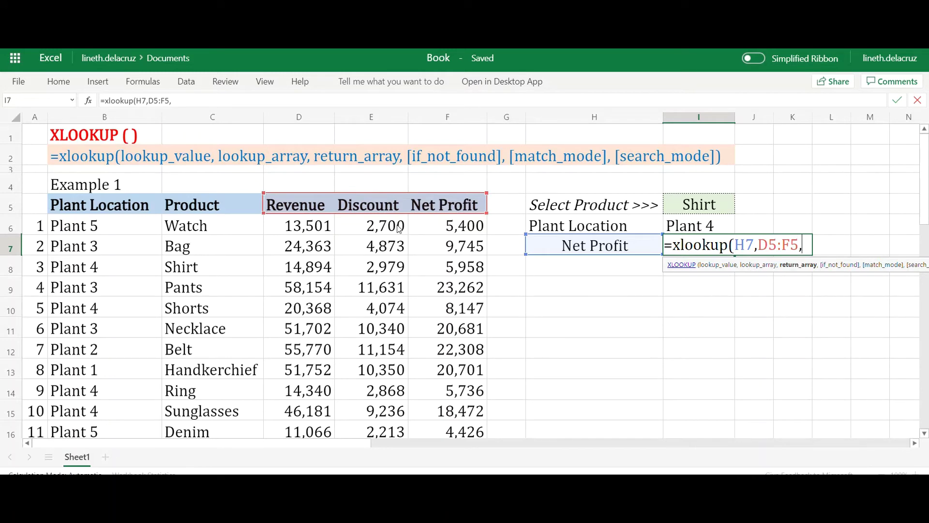
click(275, 234)
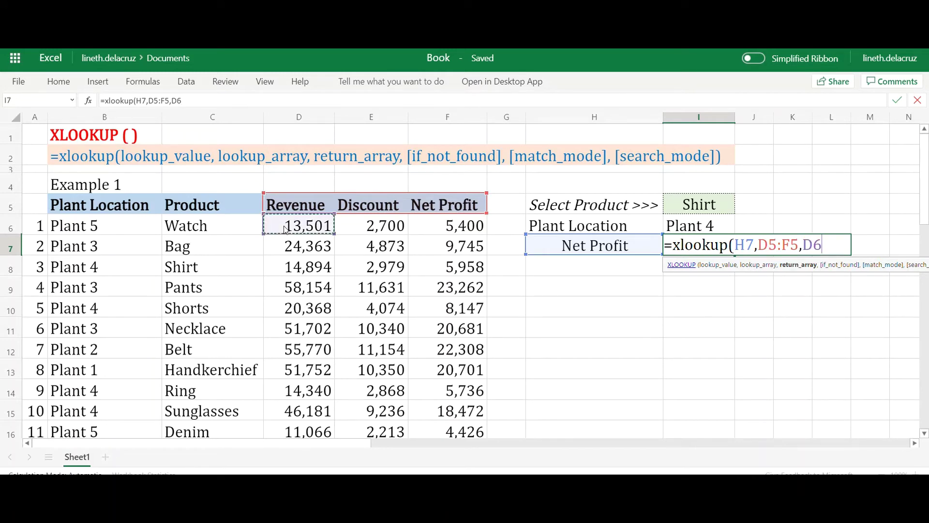
scroll(275, 234, down, 2)
shift+click(455, 392)
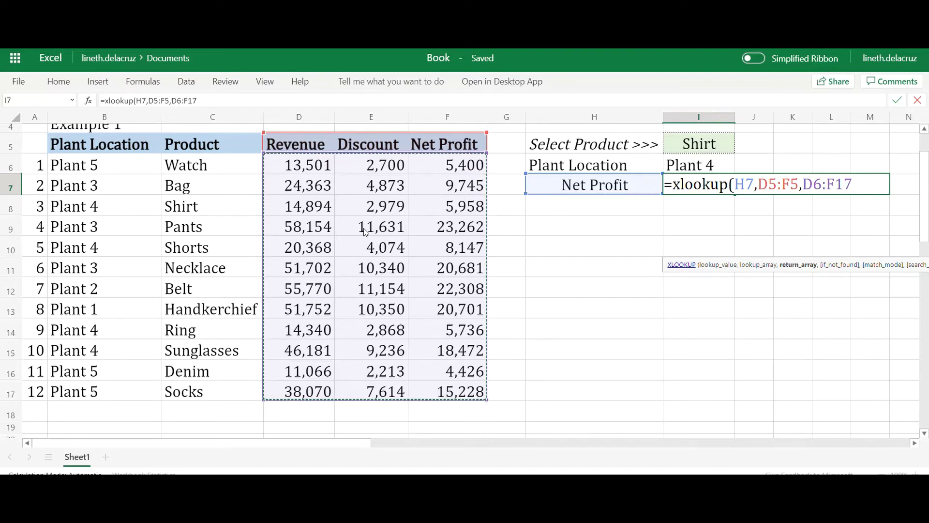
text())
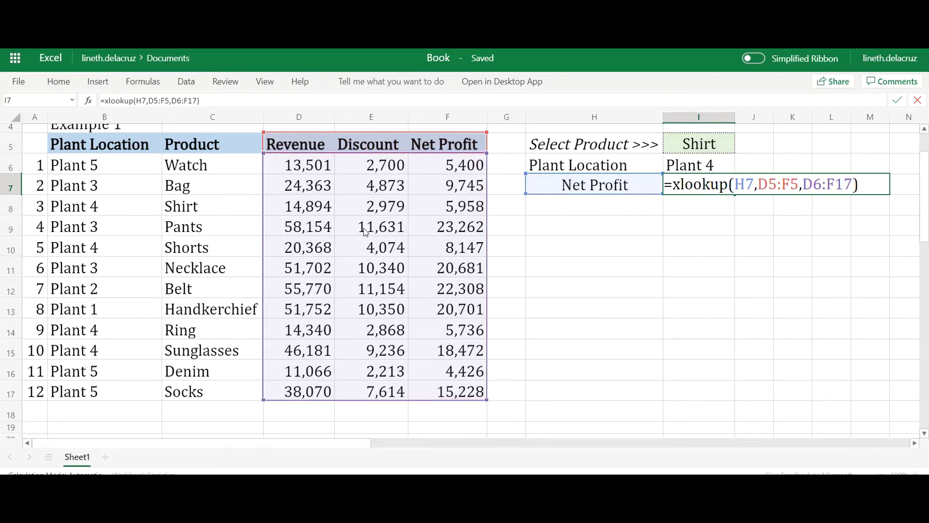
key(Return)
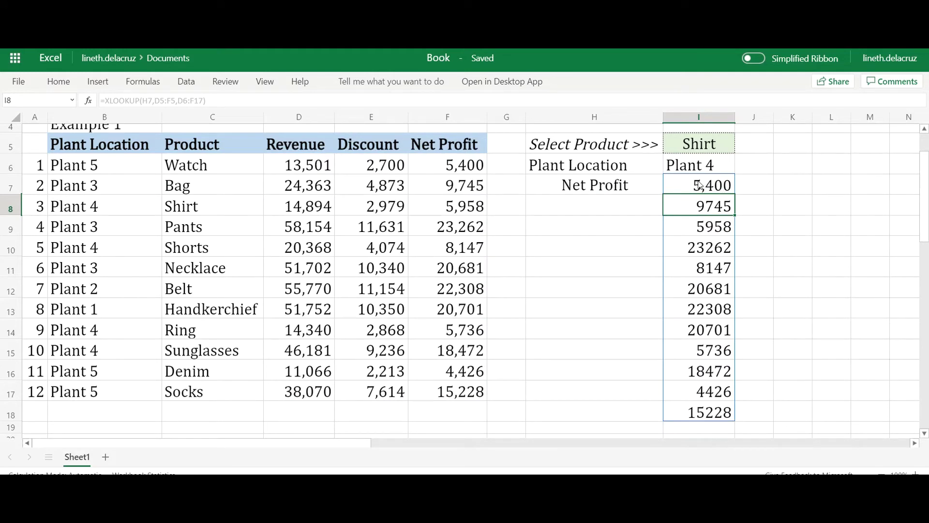
- Choose Revenue as the category in cell H7
click(700, 186)
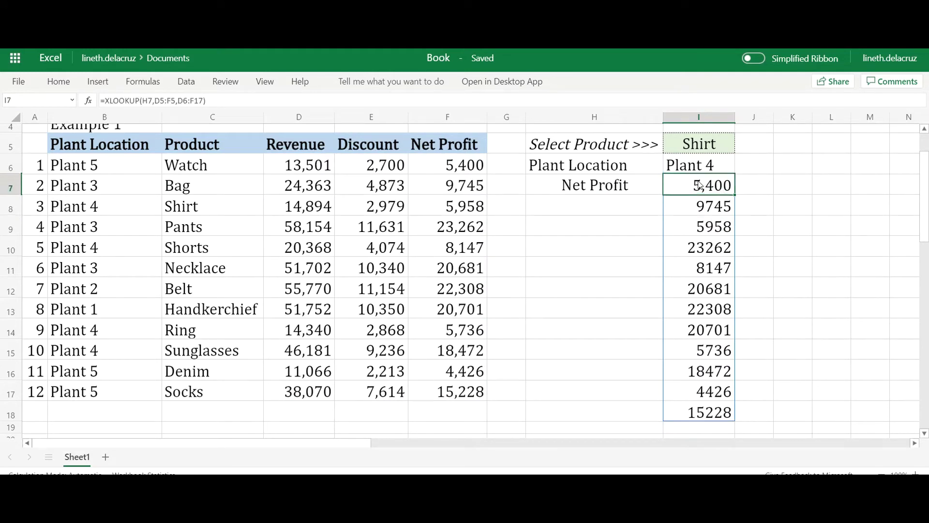
click(630, 193)
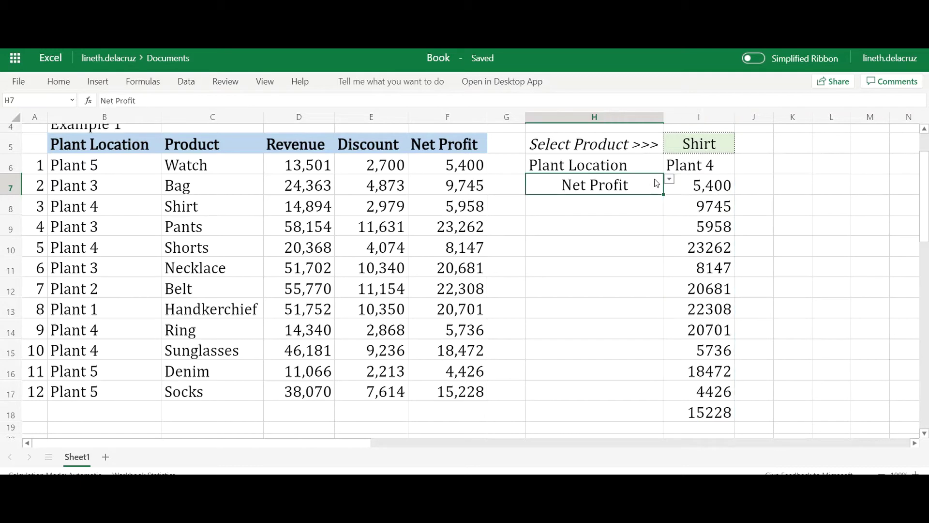
click(670, 180)
click(654, 203)
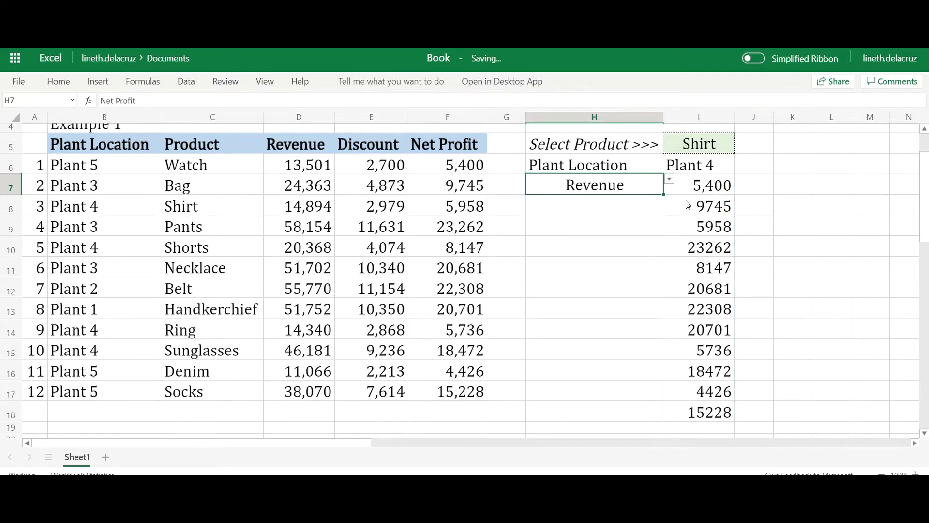
- Examine the formula in I7 and compare it with the spilled cells I8 and I9
click(710, 192)
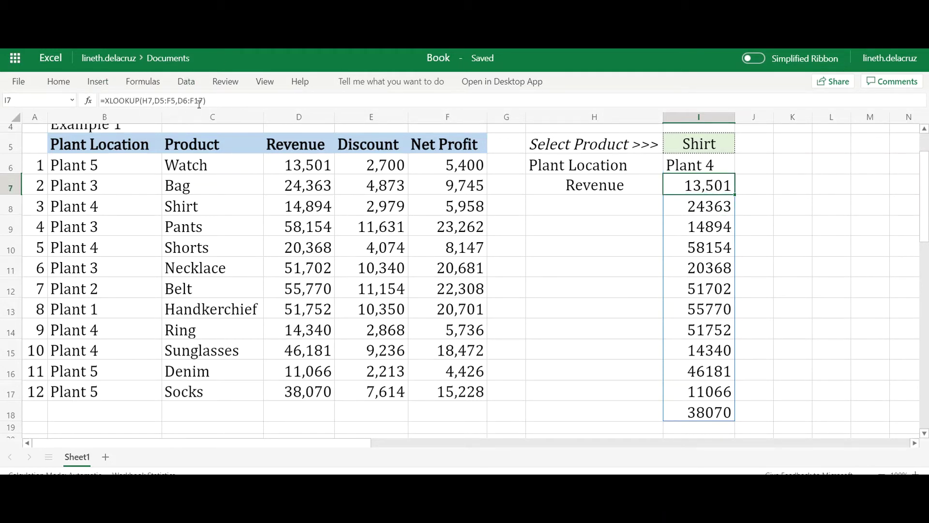
click(713, 209)
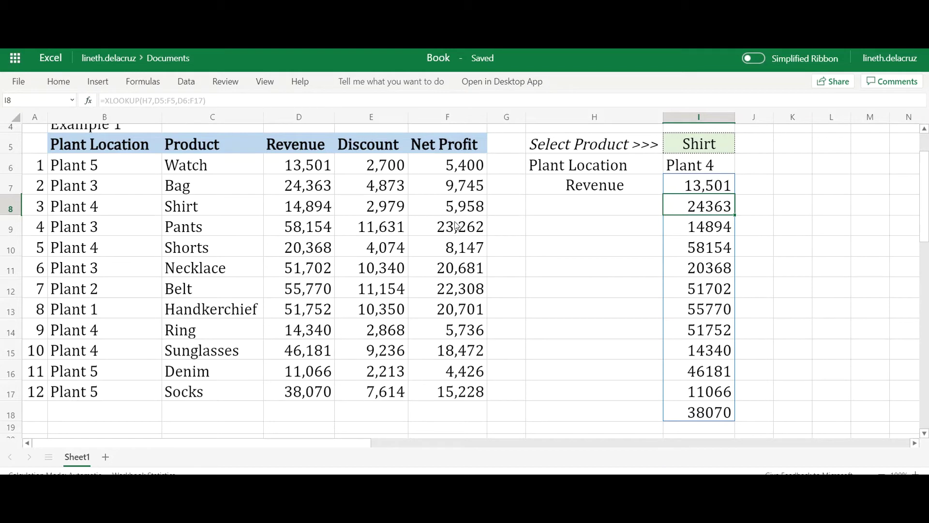
key(Down)
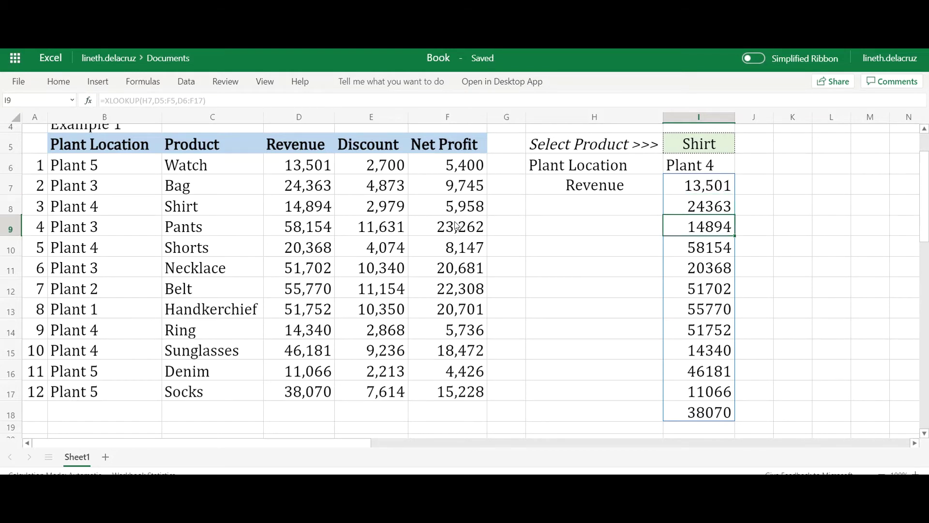
- Clear the XLOOKUP formula in I7 and undo the deletion
click(702, 188)
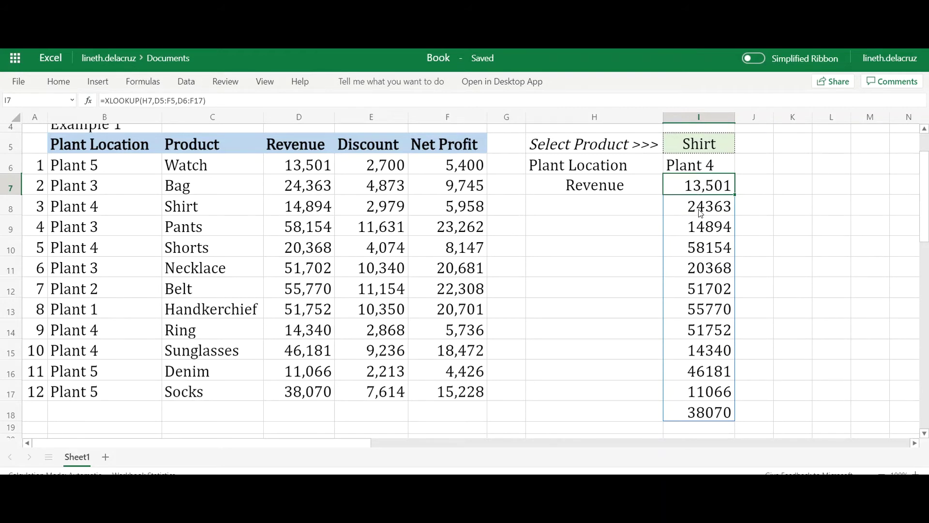
key(Delete)
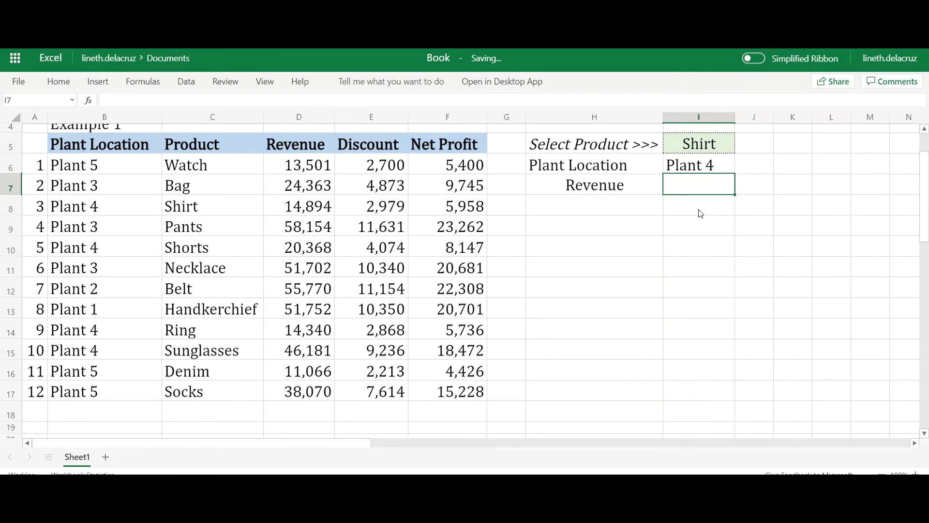
key(ctrl+z)
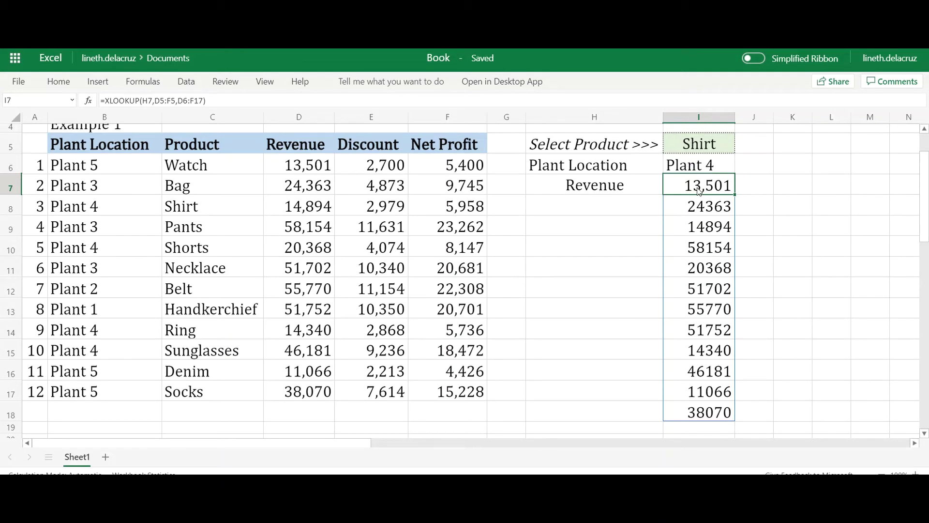
- Nest the formula in I7 inside an outer XLOOKUP that uses I5&I6 as its lookup value
double_click(700, 192)
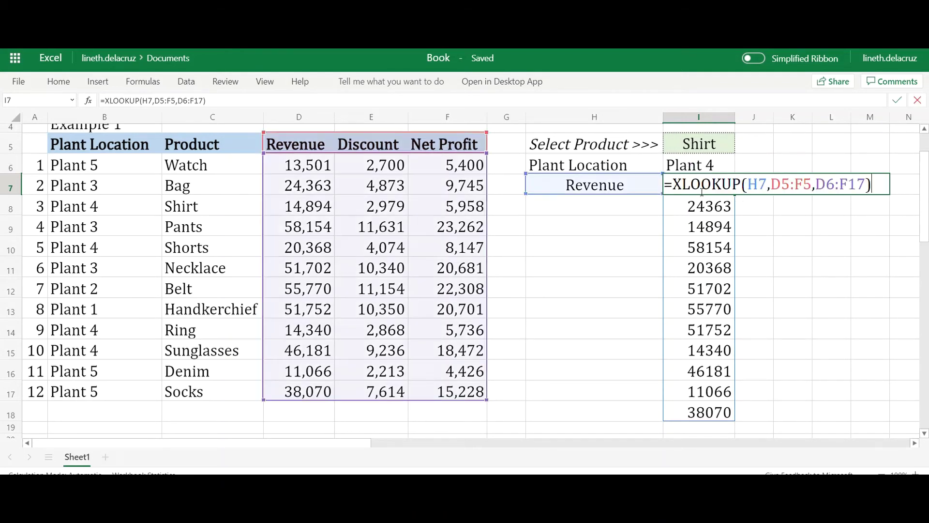
click(678, 186)
text(xlo)
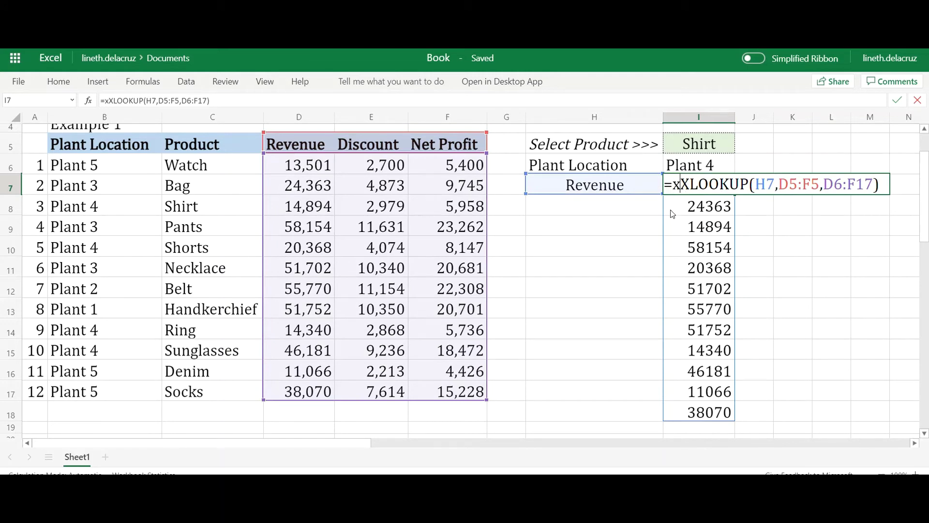
text(okup()
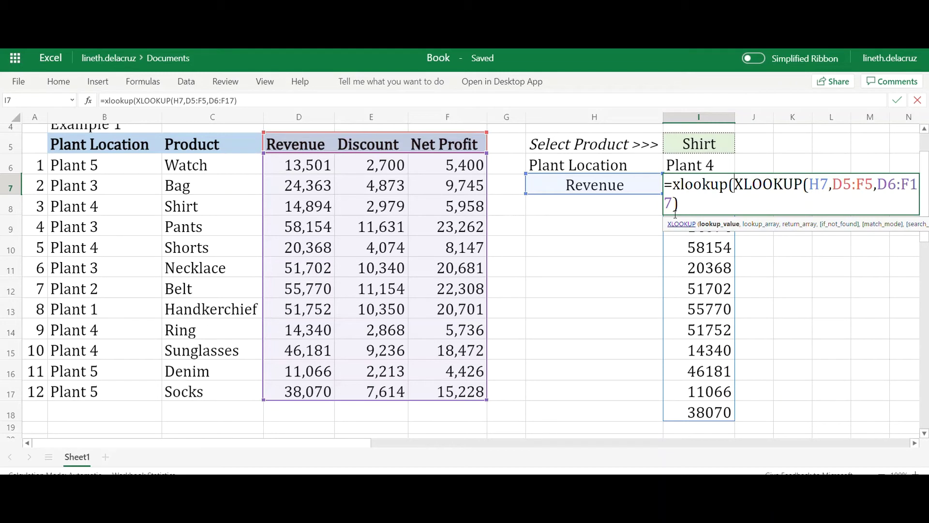
text(I5)
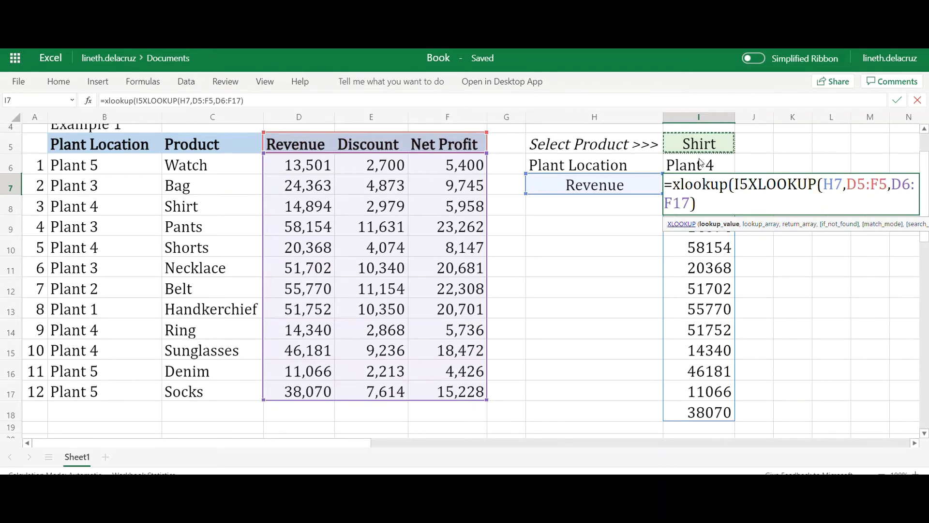
text(&)
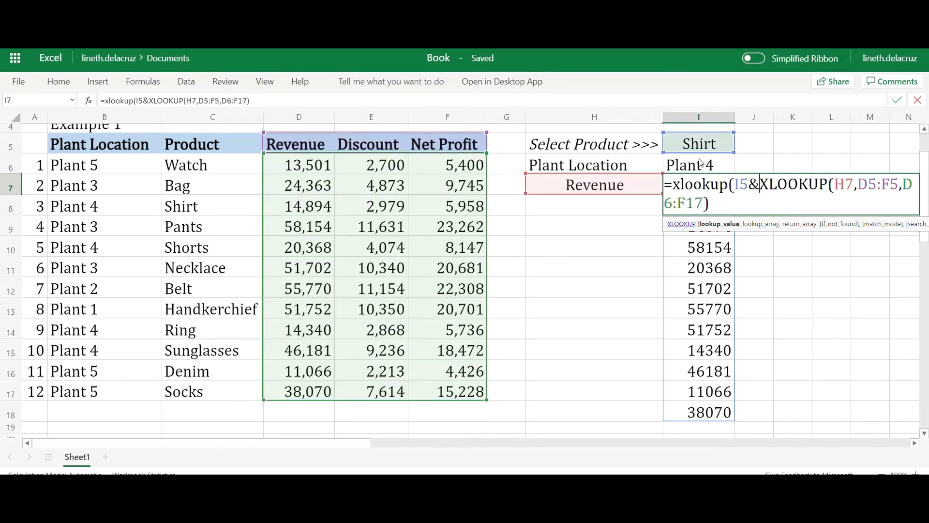
click(698, 170)
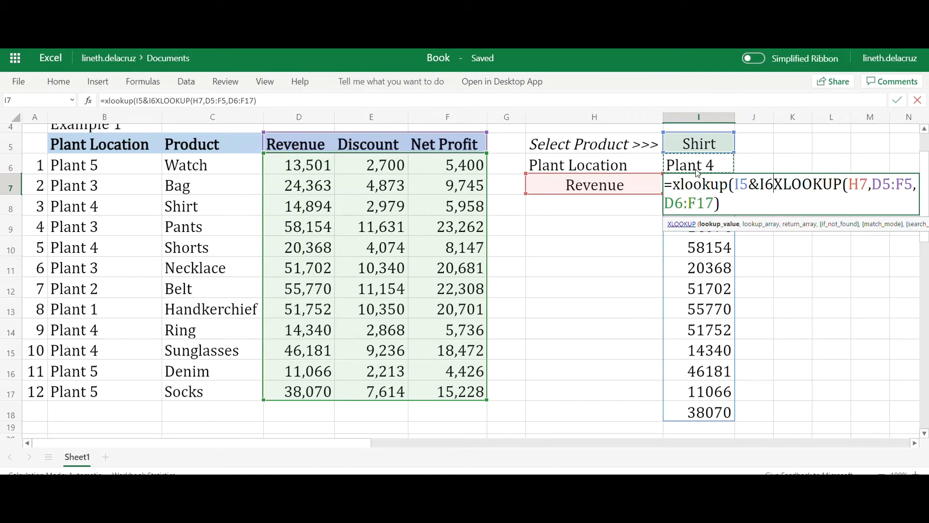
text(,)
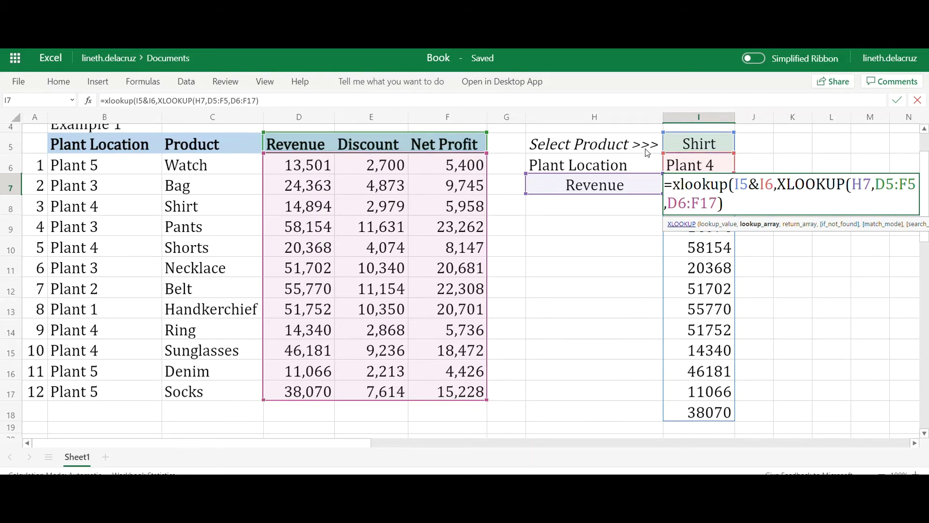
- Add C6:C17&B6:B17 as the outer XLOOKUP's lookup array, keeping the inner XLOOKUP as the return array
click(220, 166)
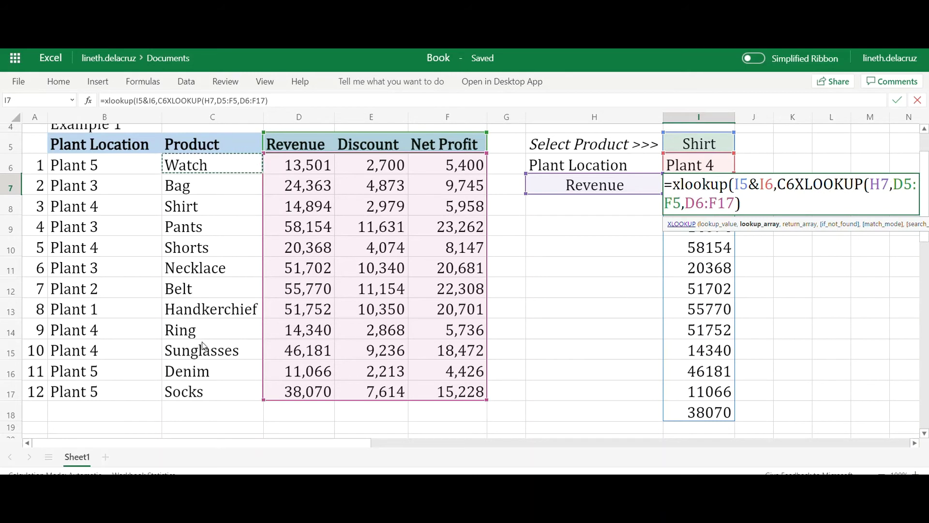
shift+click(204, 386)
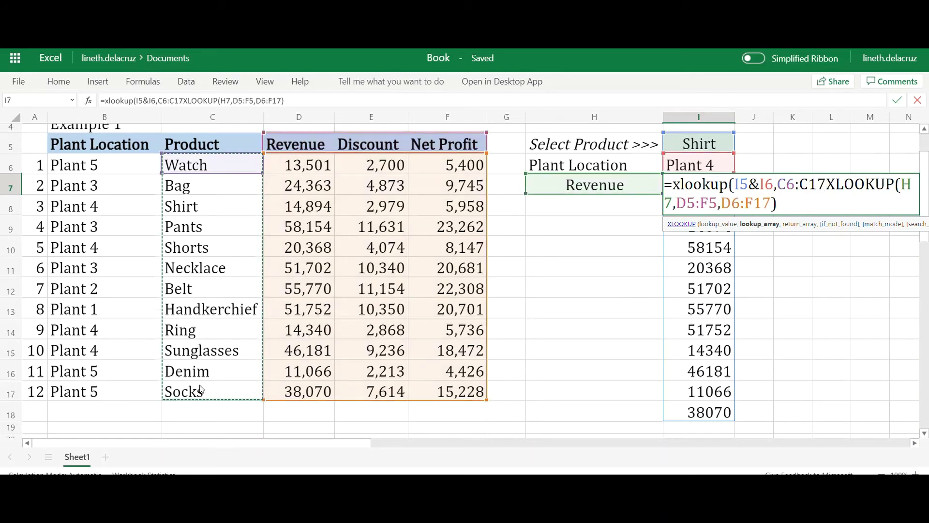
text(&)
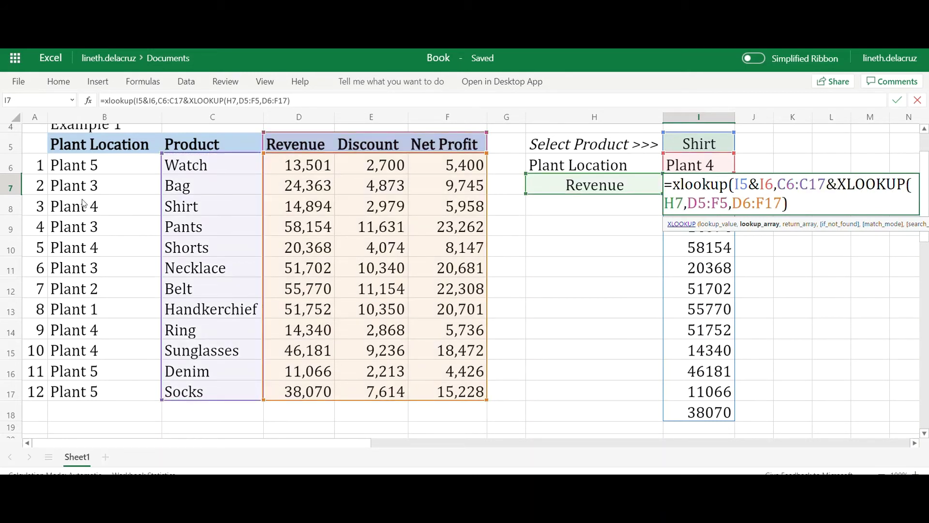
click(95, 174)
shift+click(100, 398)
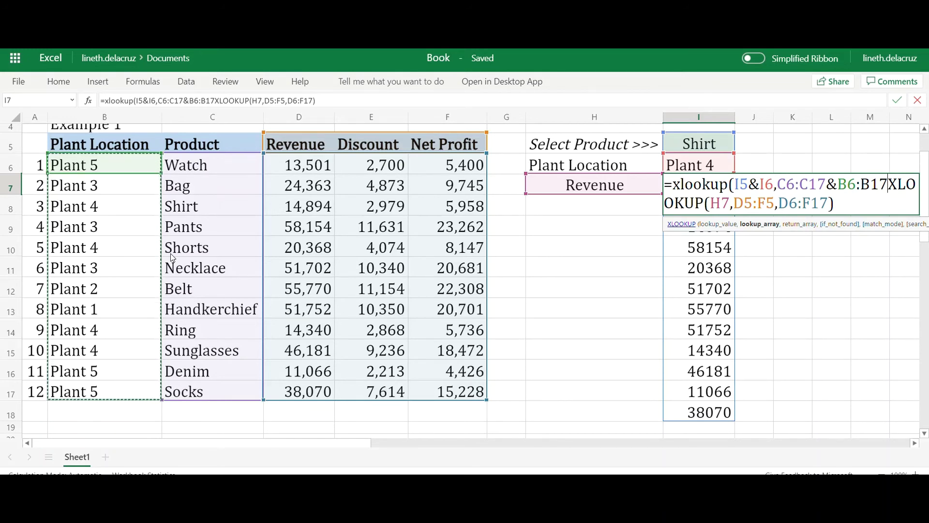
text(,)
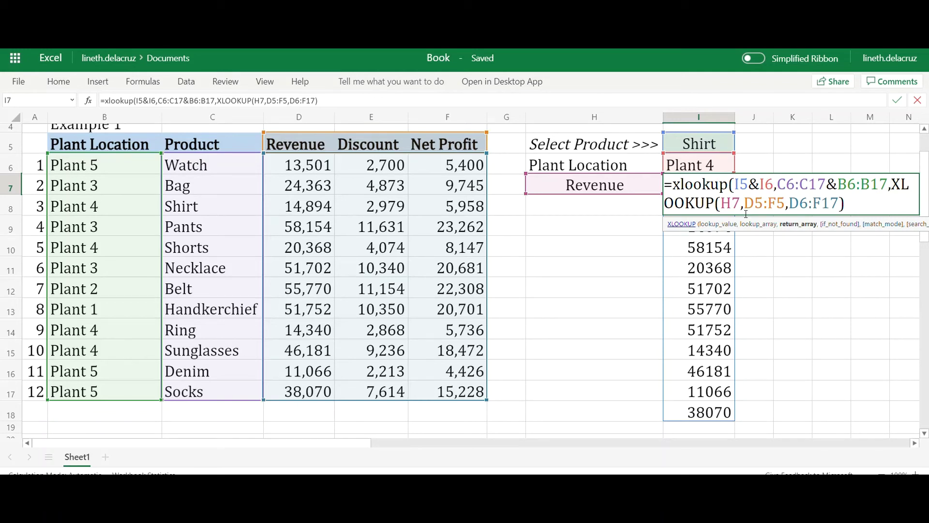
- Add "no record" as the outer XLOOKUP's if_not_found value and complete the formula in I7
click(881, 208)
text(,)
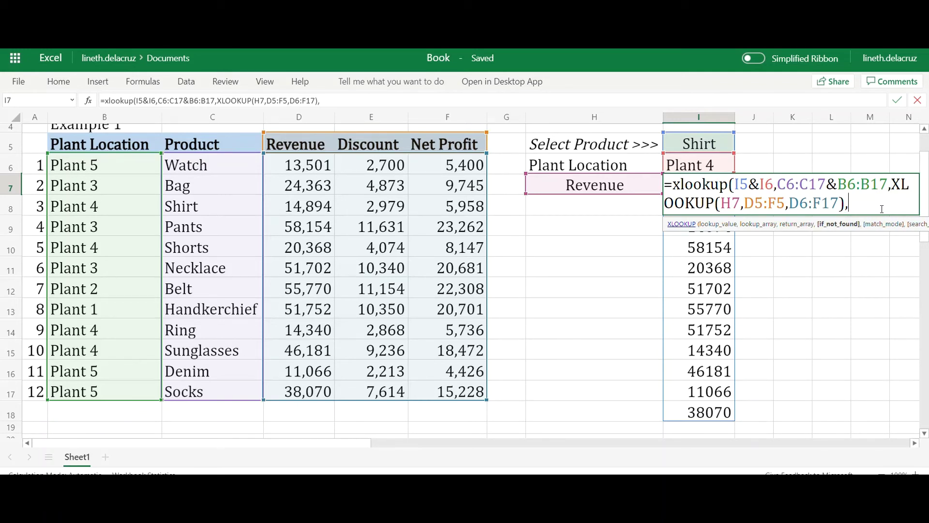
text("no record")
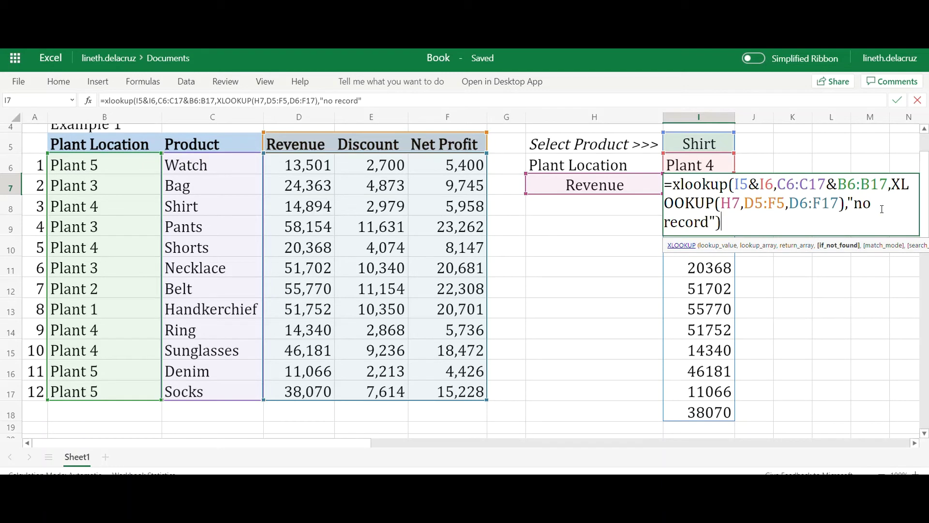
text())
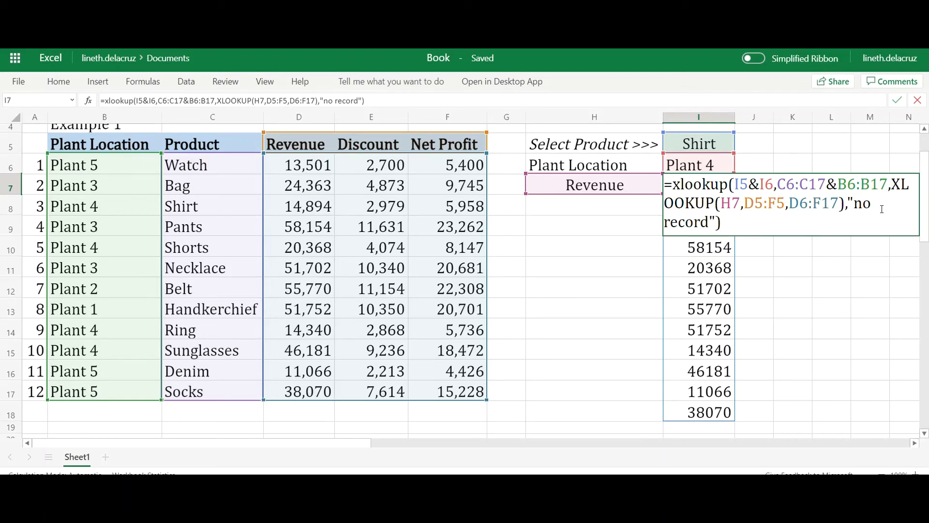
key(Return)
key(Up)
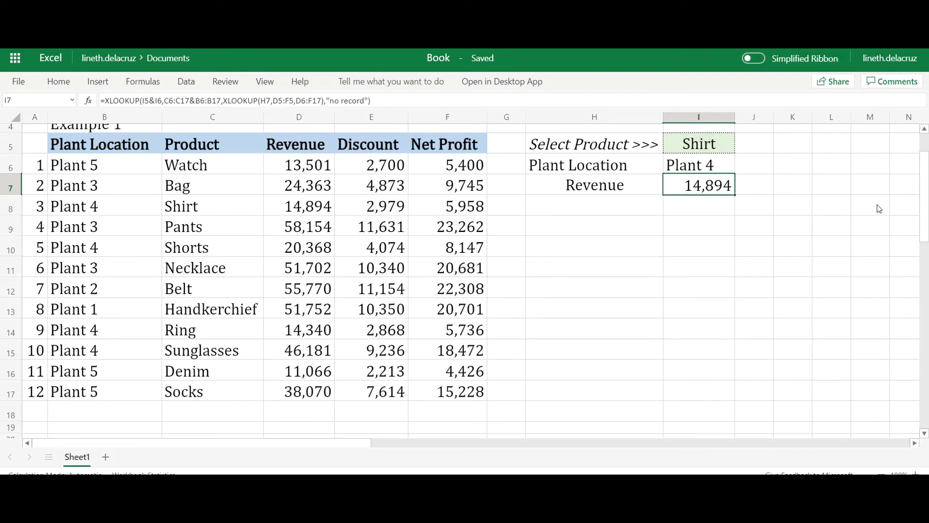
- Check the Shirt row's plant location and revenue against the lookup results, and set the selected product in I5 to Shorts
click(192, 212)
click(109, 206)
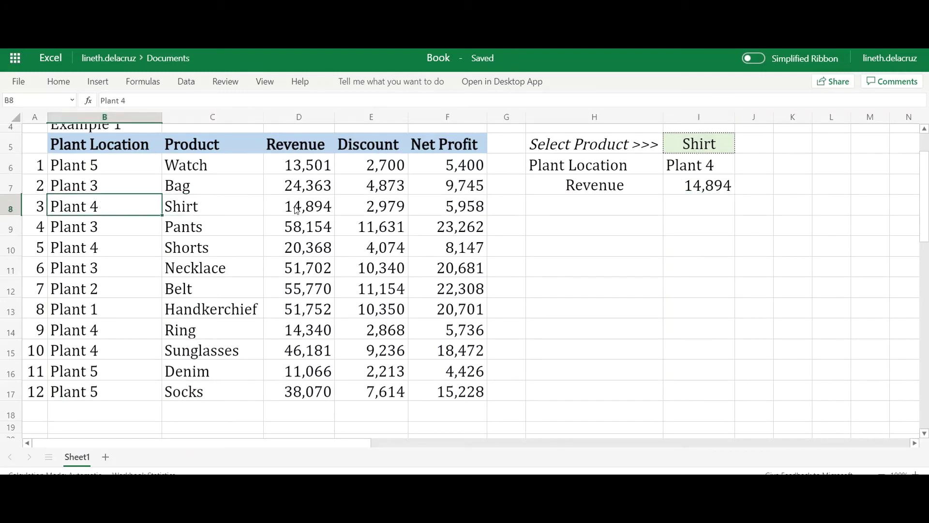
click(293, 212)
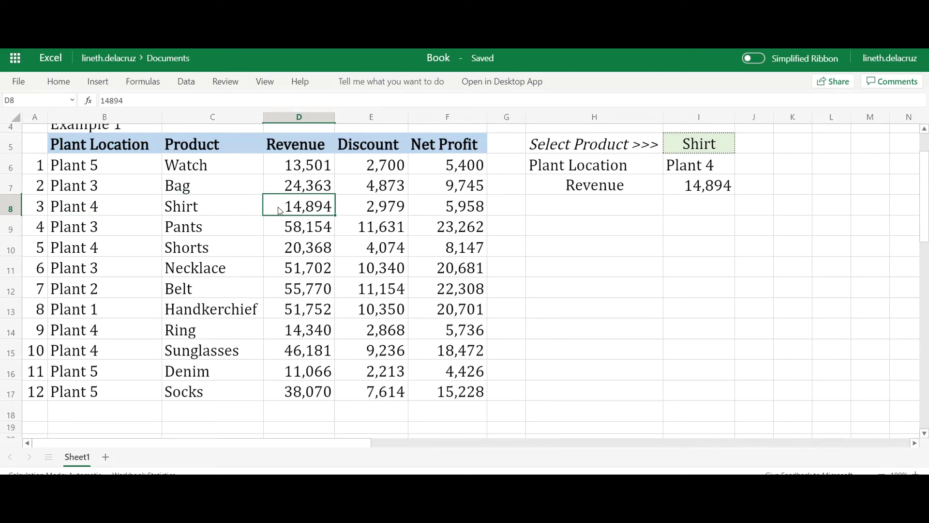
click(712, 144)
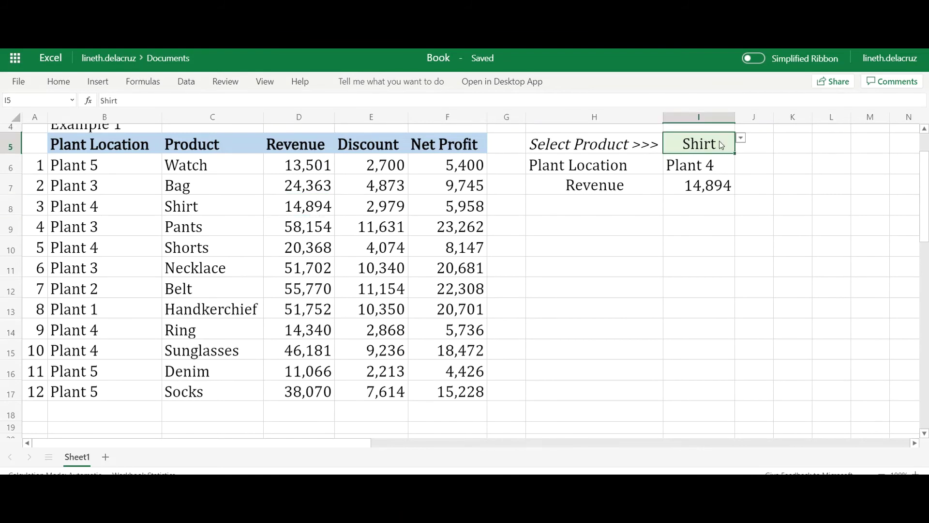
click(741, 139)
click(705, 223)
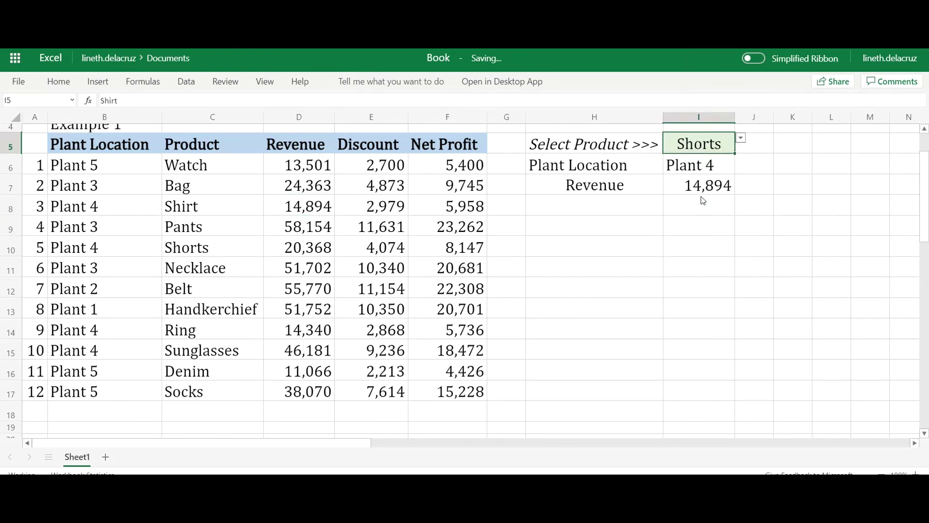
click(195, 253)
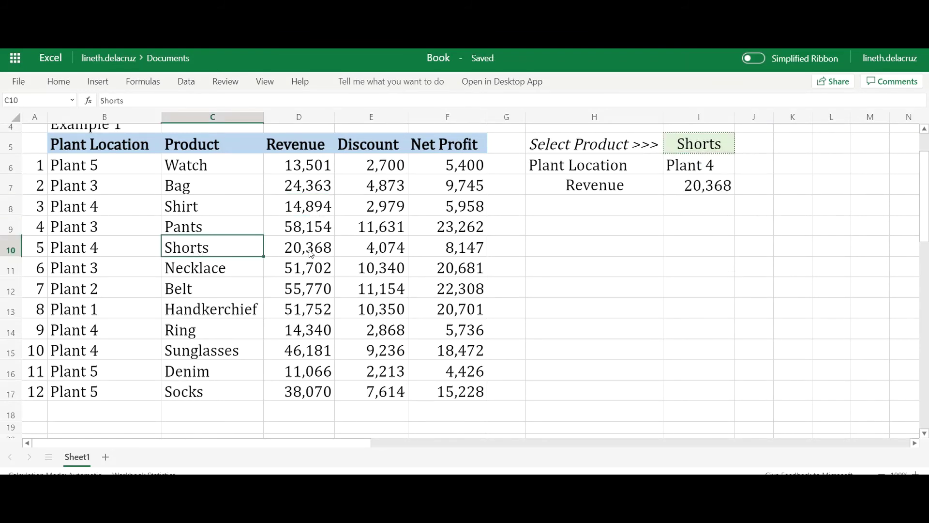
- Set the category in H7 to Net Profit and check the result in I7 against the Shorts row
click(652, 188)
click(670, 180)
click(601, 231)
click(232, 250)
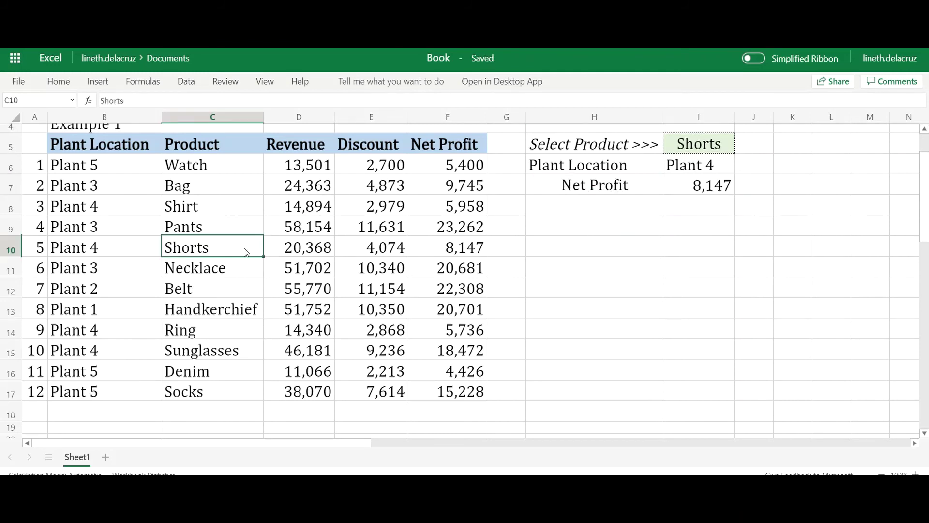
click(709, 184)
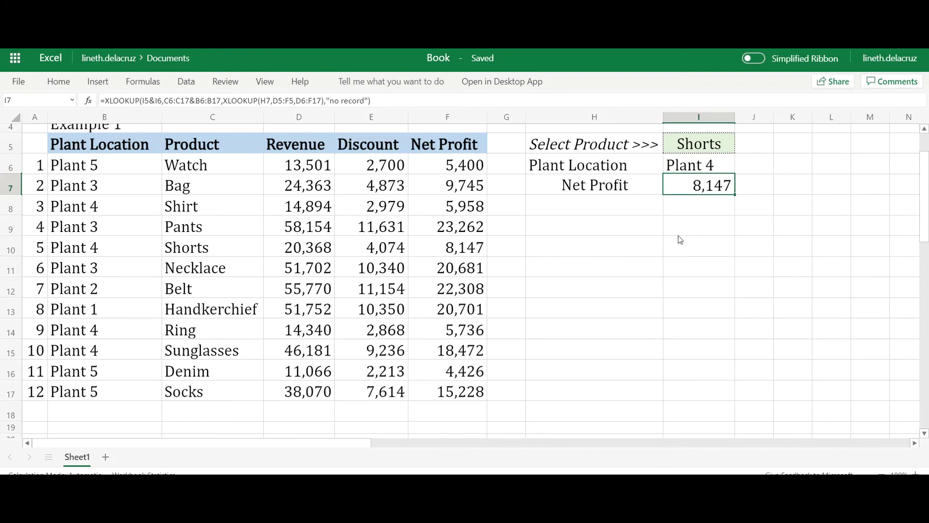